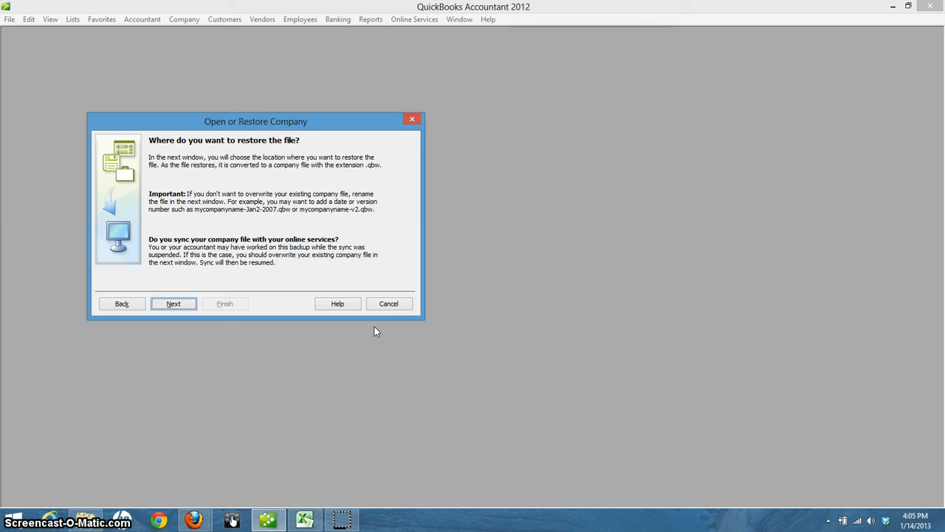
Step: Continue to the restore location and choose the QB DataFiles folder on the Desktop as the destination
{"action": "left_click", "coordinate": [172, 303]}
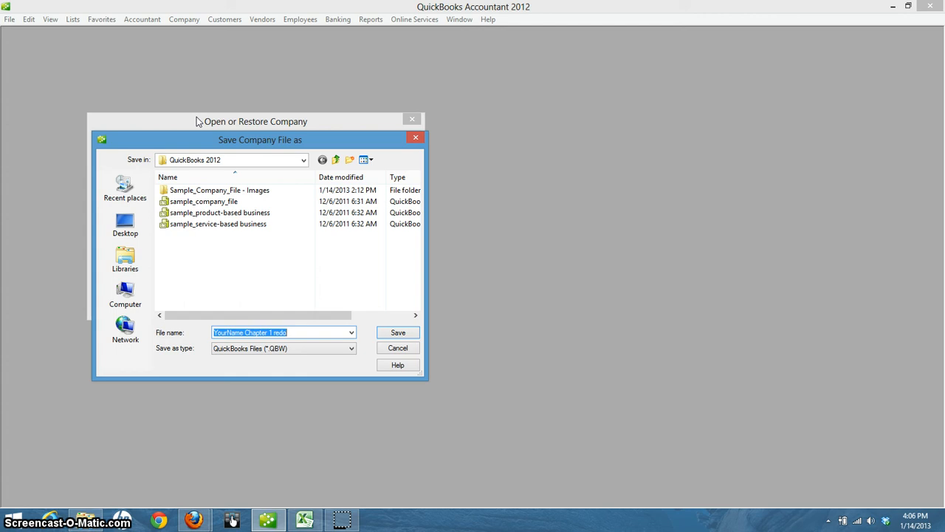
{"action": "left_click", "coordinate": [124, 228]}
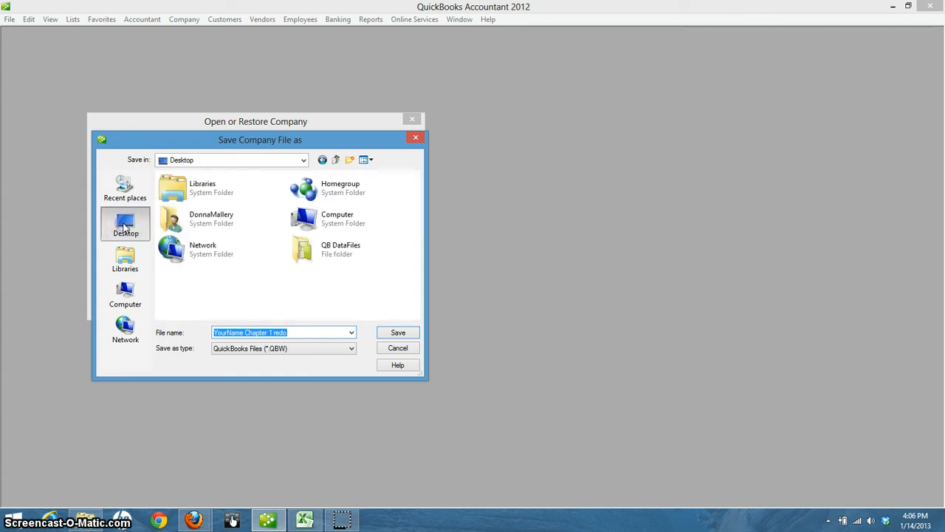
{"action": "double_click", "coordinate": [338, 243]}
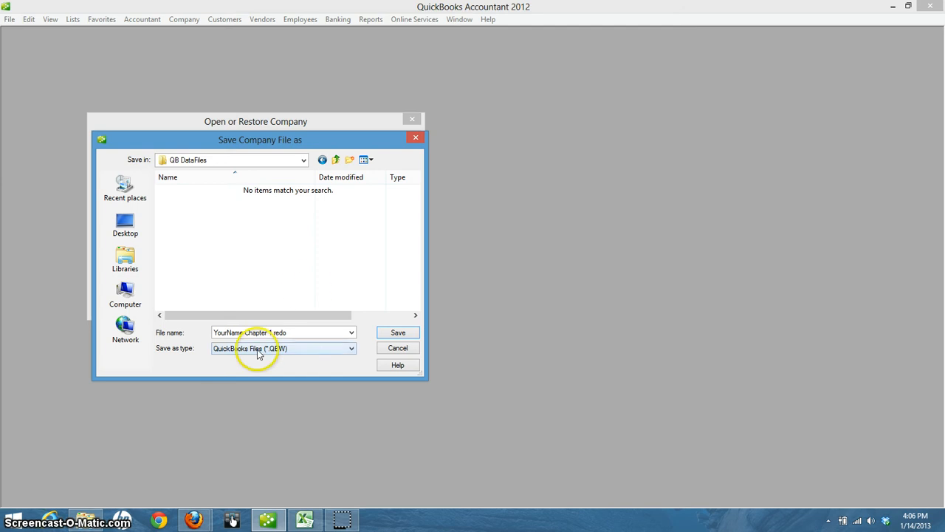
Step: Remove "redo" from the company file name, replace "YourName" with the user's full name before "Chapter 1", and save the file
{"action": "triple_click", "coordinate": [293, 332]}
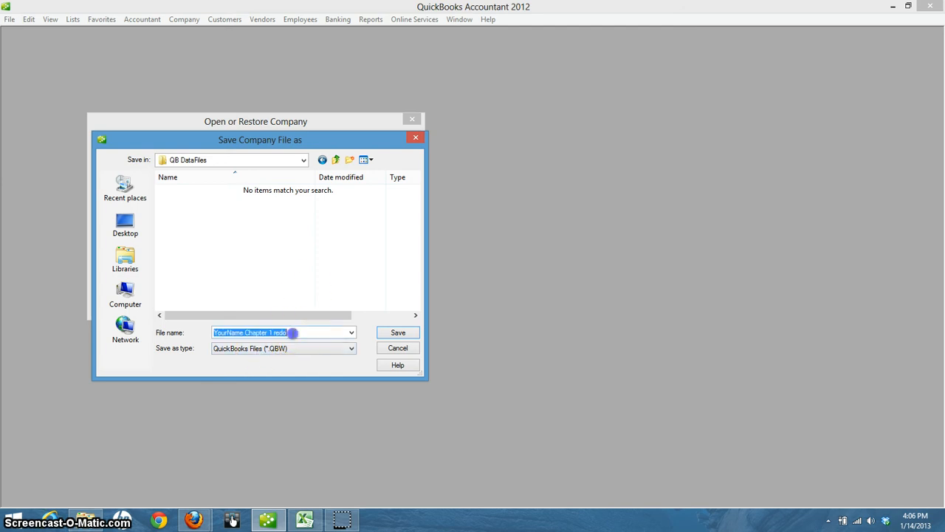
{"action": "left_click", "coordinate": [292, 332]}
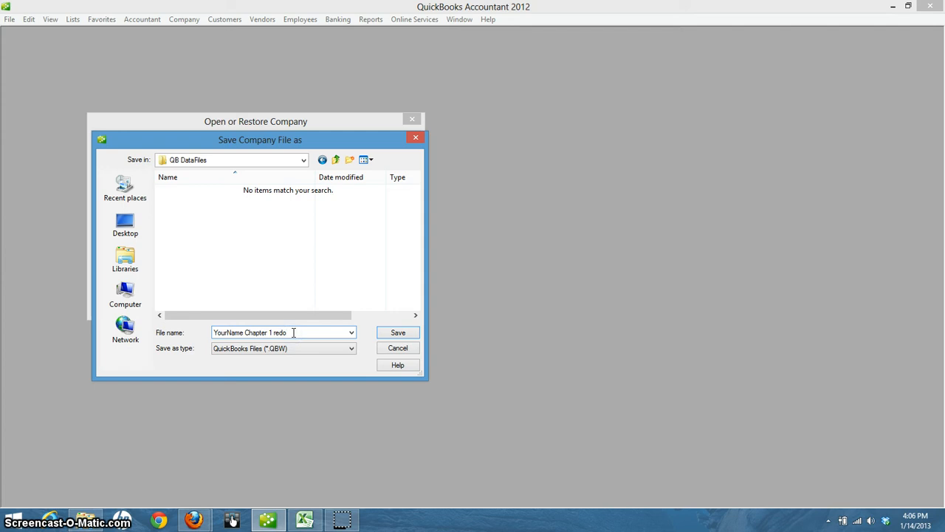
{"action": "key", "text": "BackSpace"}
{"action": "key", "text": "BackSpace"}
{"action": "key", "text": "BackSpace"}
{"action": "key", "text": "BackSpace"}
{"action": "left_click", "coordinate": [288, 332]}
{"action": "left_click_drag", "start_coordinate": [245, 333], "coordinate": [213, 332]}
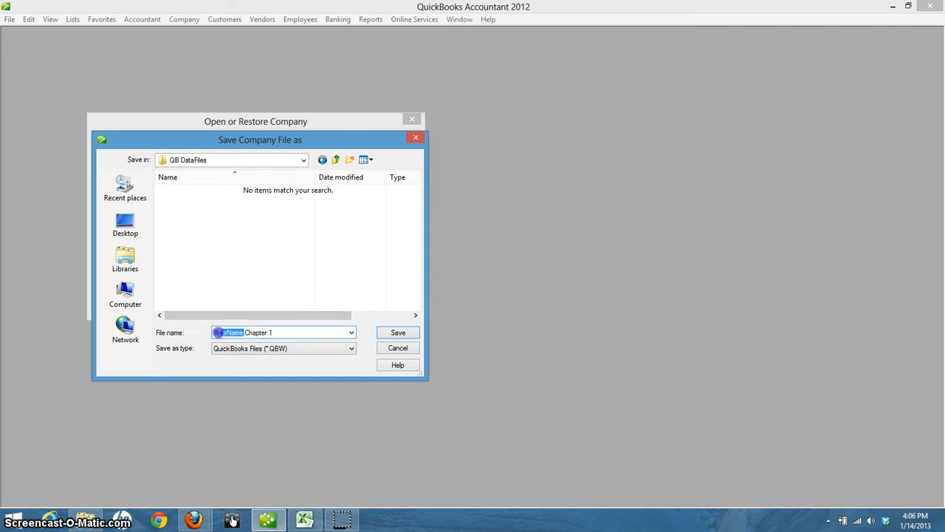
{"action": "type", "text": "DonnaMallery"}
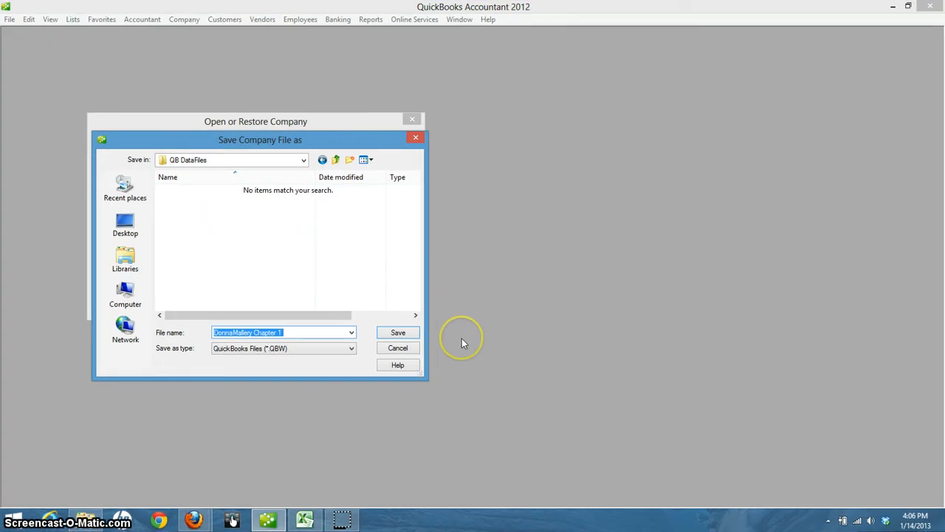
{"action": "left_click", "coordinate": [398, 333]}
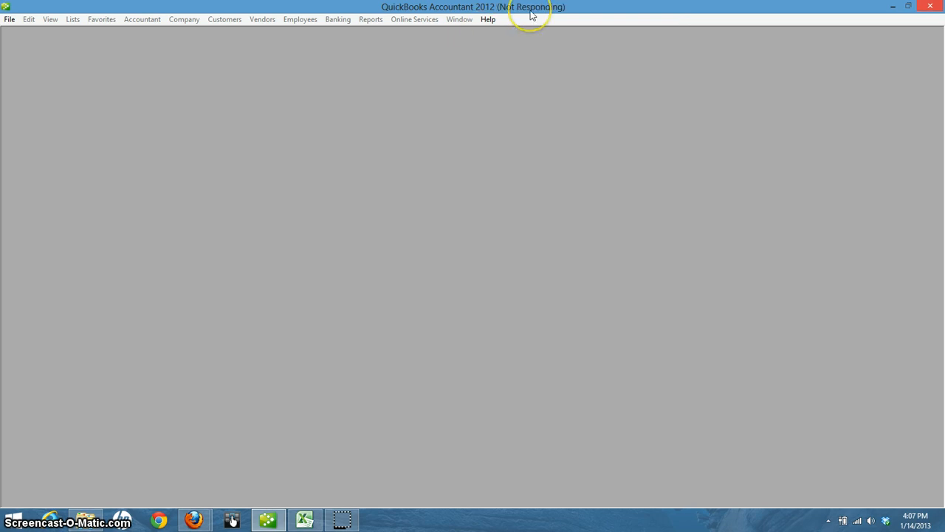
Step: Agree to update the company file and acknowledge the sample-file and restore notices
{"action": "left_click", "coordinate": [467, 179]}
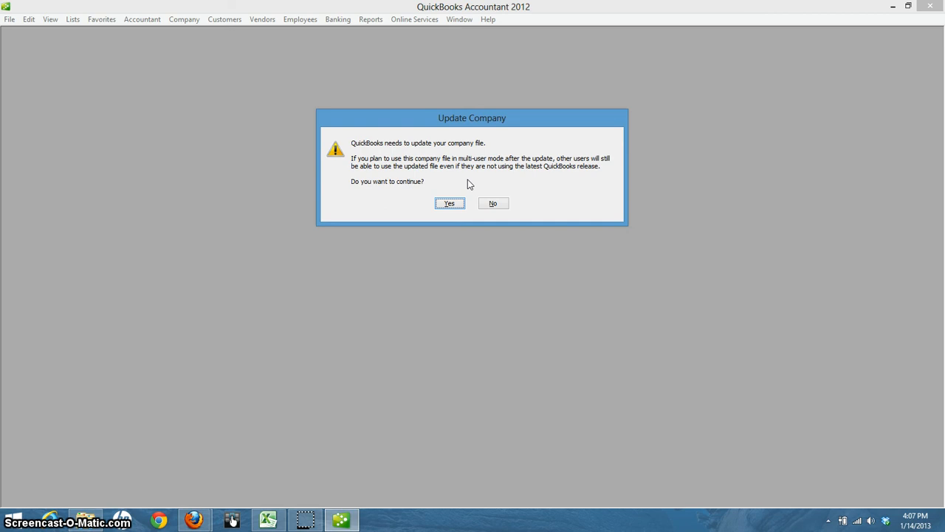
{"action": "left_click", "coordinate": [447, 206]}
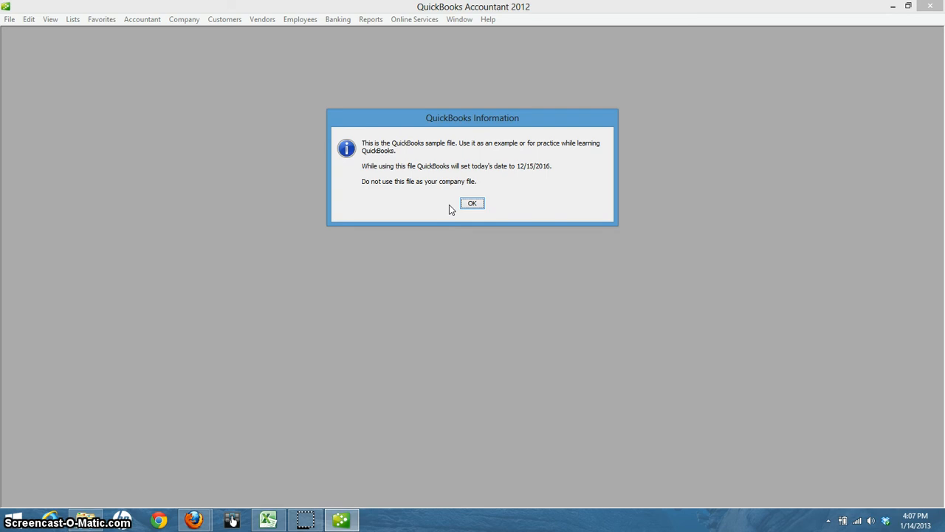
{"action": "left_click", "coordinate": [471, 204]}
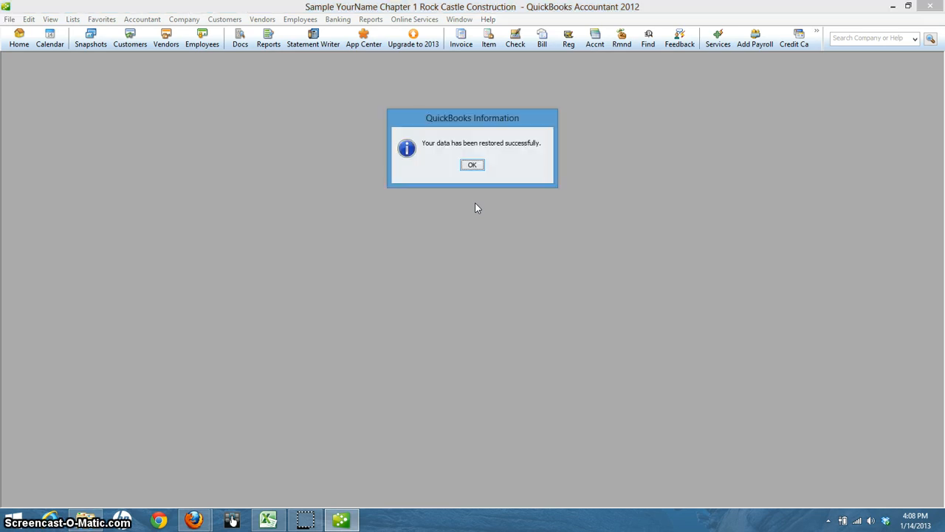
{"action": "left_click", "coordinate": [471, 165]}
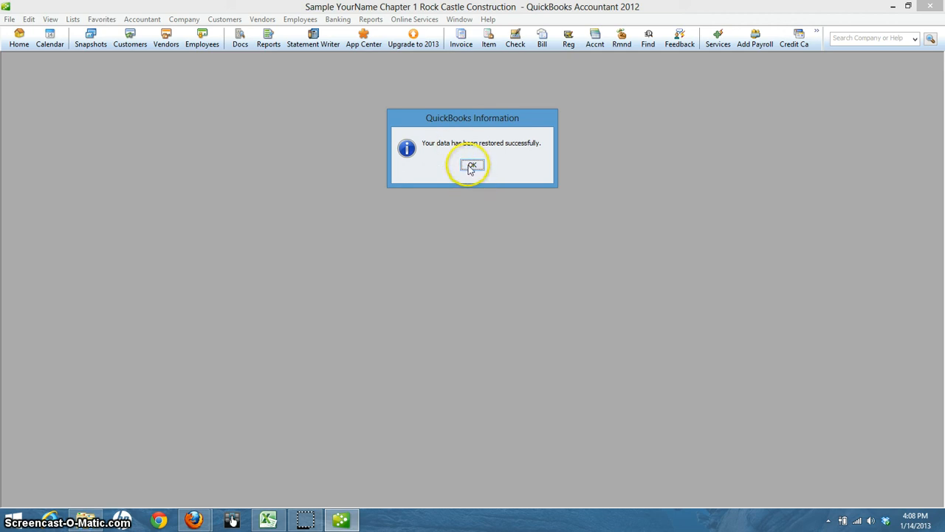
{"action": "left_click", "coordinate": [471, 167]}
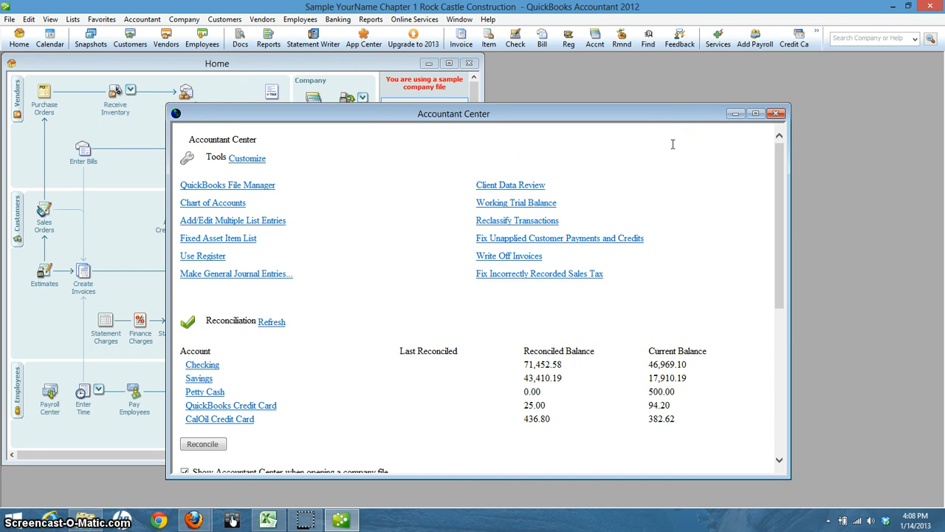
Step: Close the Accountant Center and dismiss its closing notice
{"action": "left_click", "coordinate": [776, 114]}
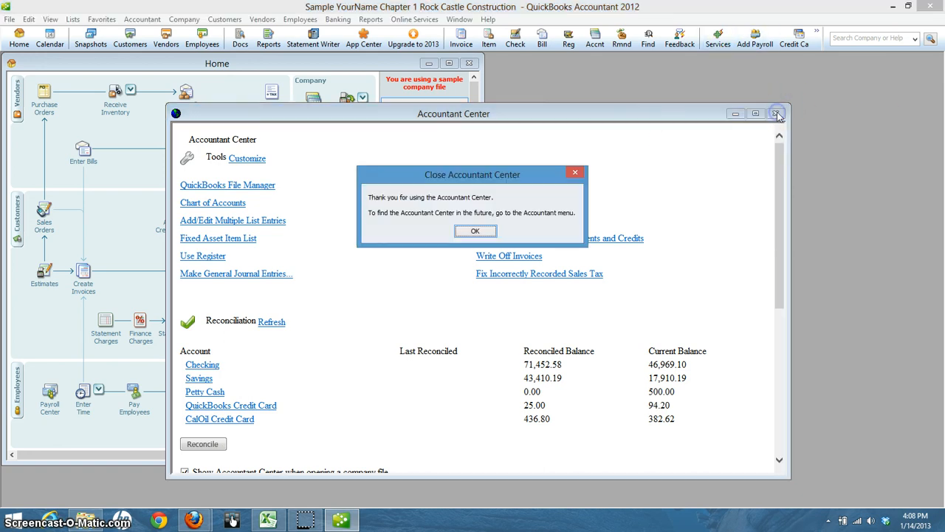
{"action": "left_click", "coordinate": [477, 231]}
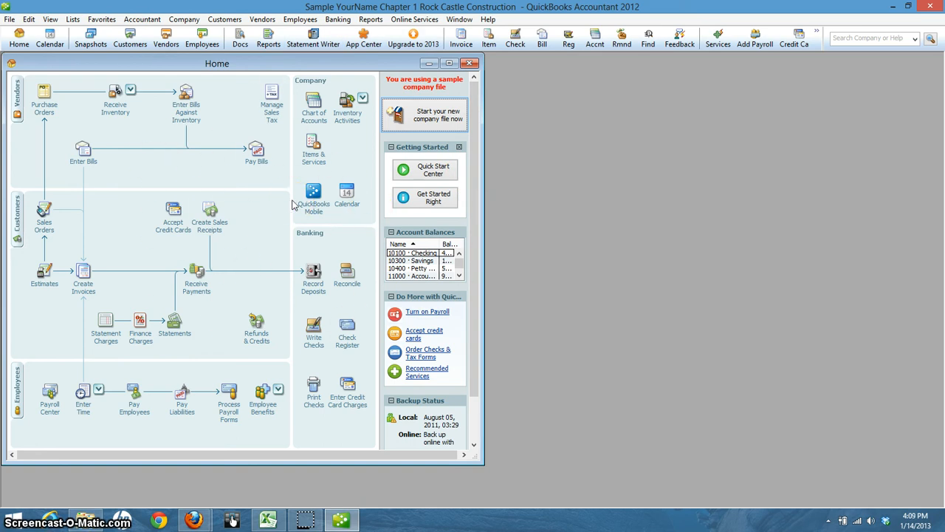
{"action": "left_click", "coordinate": [180, 177]}
Step: In the company information, replace "YourName" in the company name with the user's full name and save the change
{"action": "left_click", "coordinate": [189, 21]}
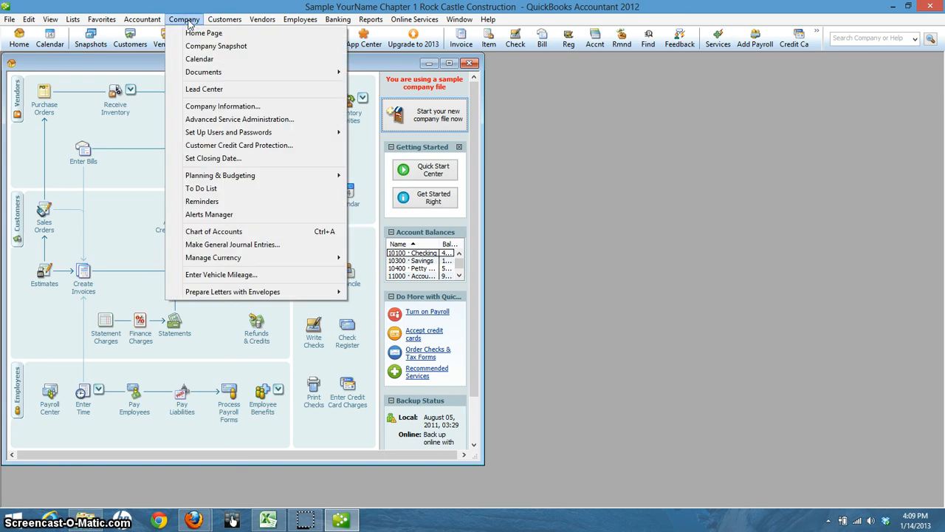
{"action": "left_click", "coordinate": [222, 106]}
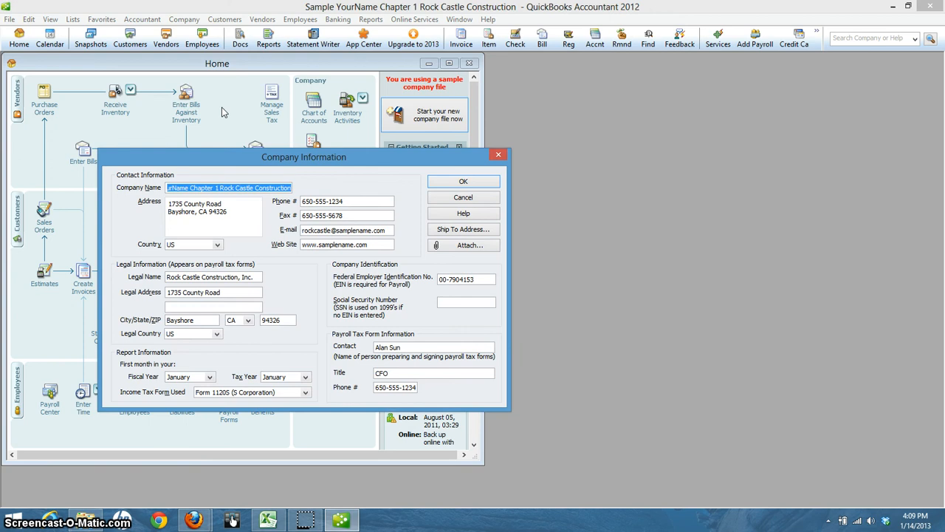
{"action": "left_click", "coordinate": [190, 188]}
{"action": "left_click_drag", "start_coordinate": [190, 187], "coordinate": [120, 187]}
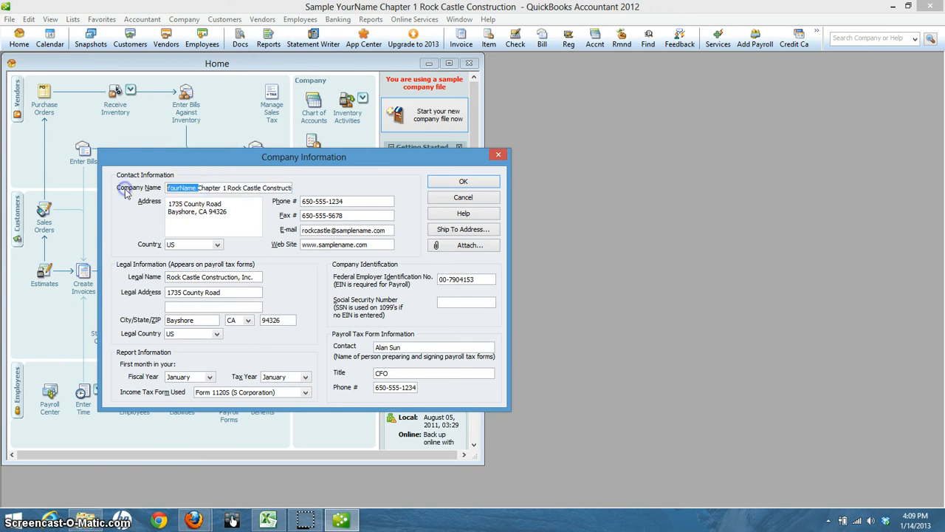
{"action": "type", "text": "Donna"}
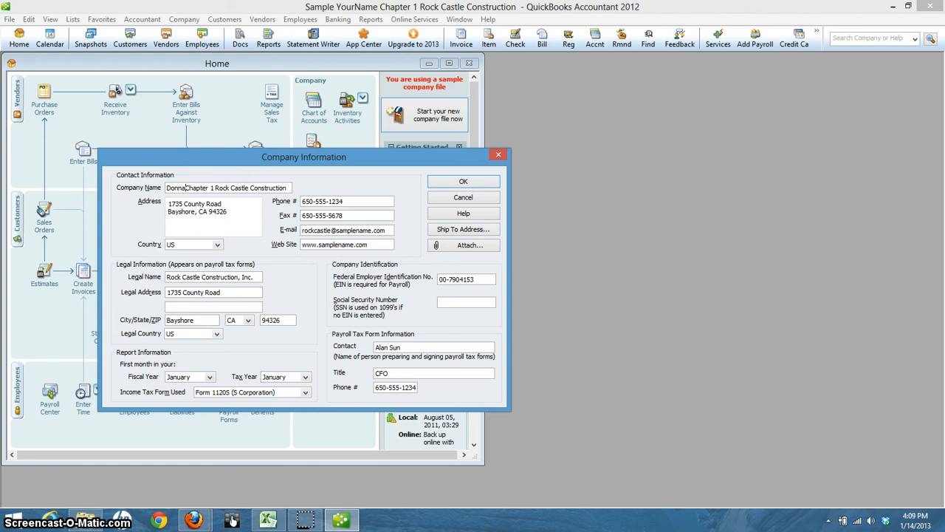
{"action": "type", "text": " Mallery"}
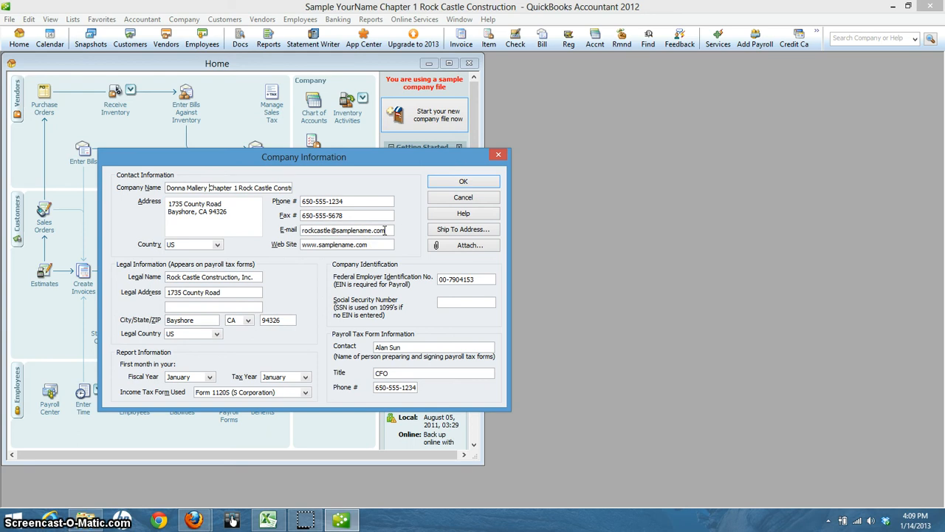
{"action": "left_click", "coordinate": [459, 183]}
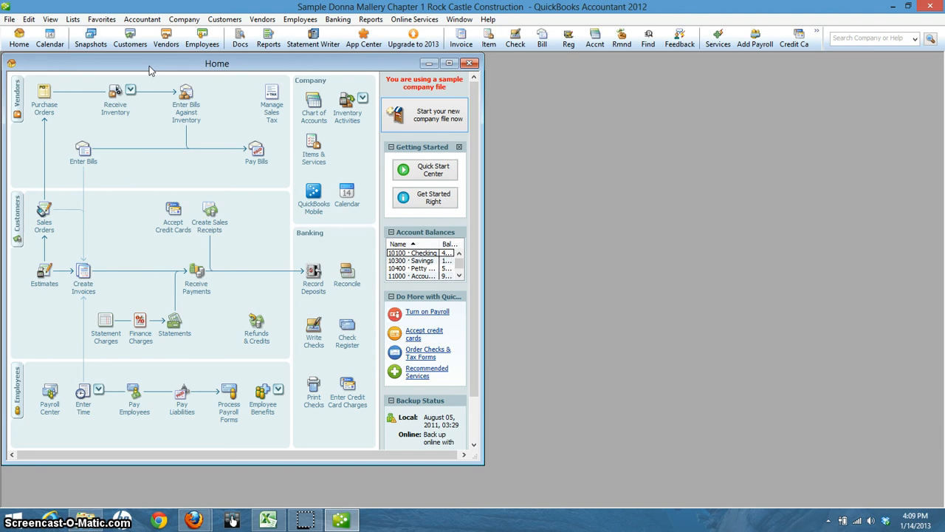
Step: Edit the Checking account in the chart of accounts, adding the user's full name before "Checking" in the account name, and save it
{"action": "left_click", "coordinate": [313, 114]}
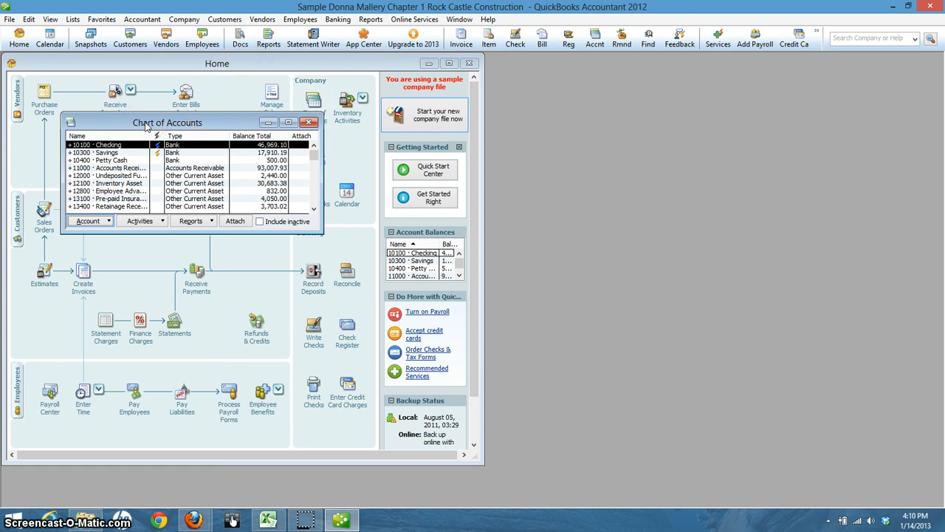
{"action": "left_click", "coordinate": [98, 146]}
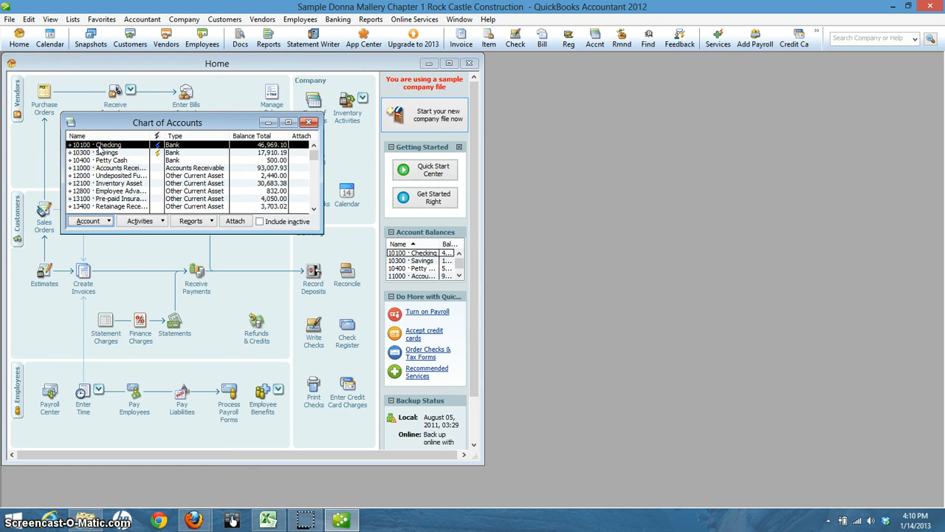
{"action": "right_click", "coordinate": [96, 147]}
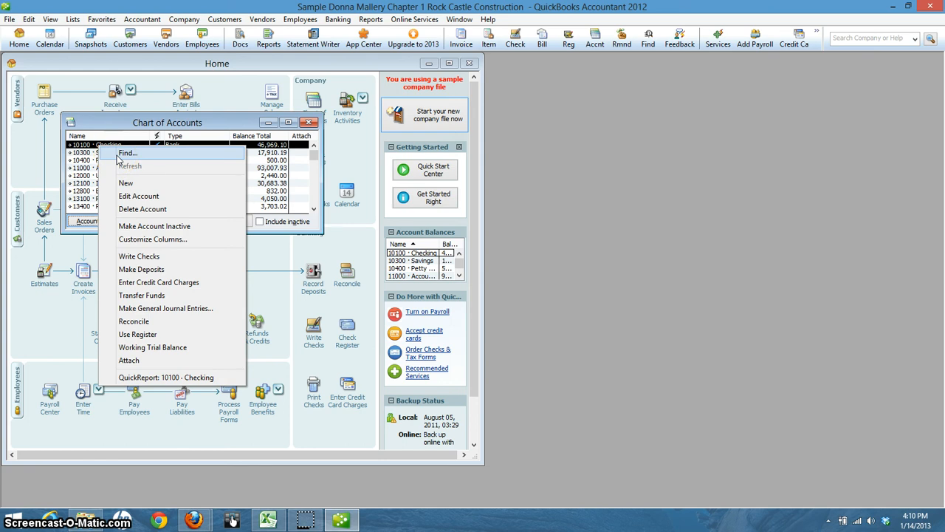
{"action": "left_click", "coordinate": [126, 196]}
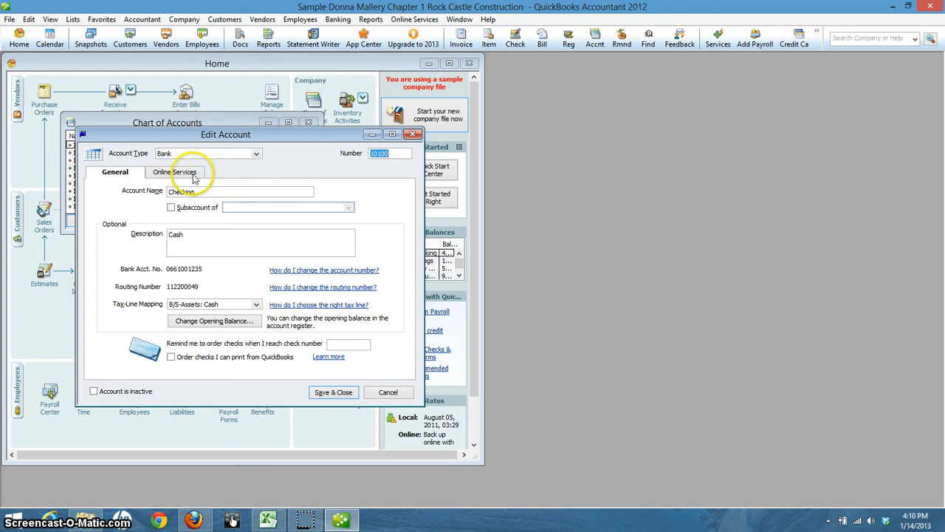
{"action": "left_click", "coordinate": [206, 191]}
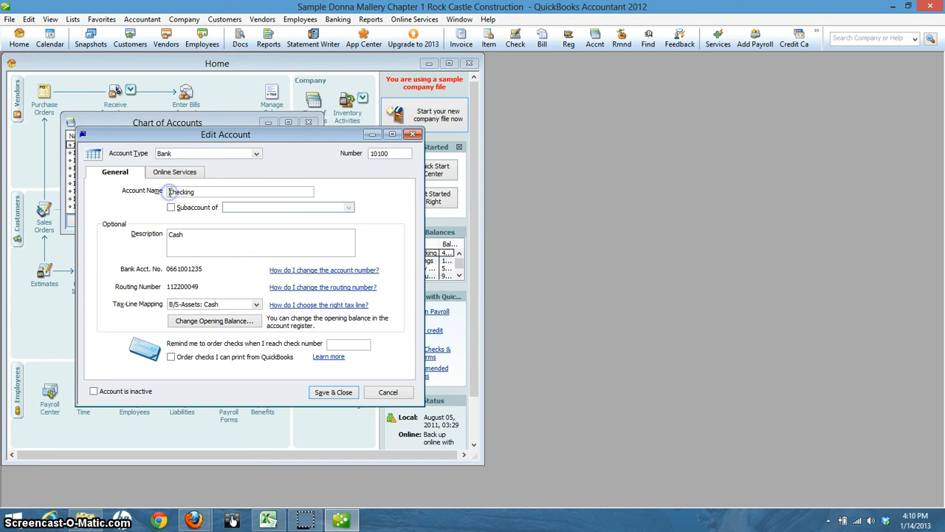
{"action": "type", "text": "Donna Mallery"}
{"action": "left_click", "coordinate": [333, 395]}
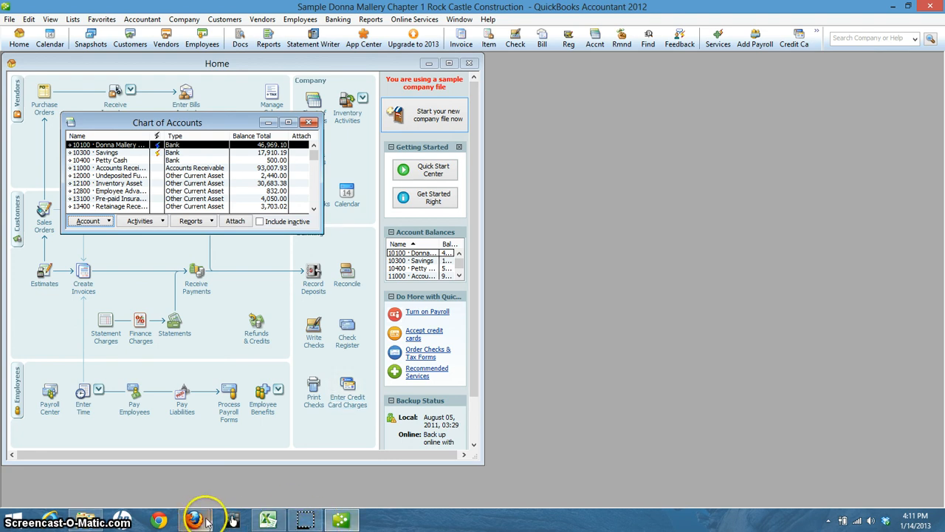
{"action": "mouse_move", "coordinate": [197, 517]}
{"action": "mouse_move", "coordinate": [188, 473]}
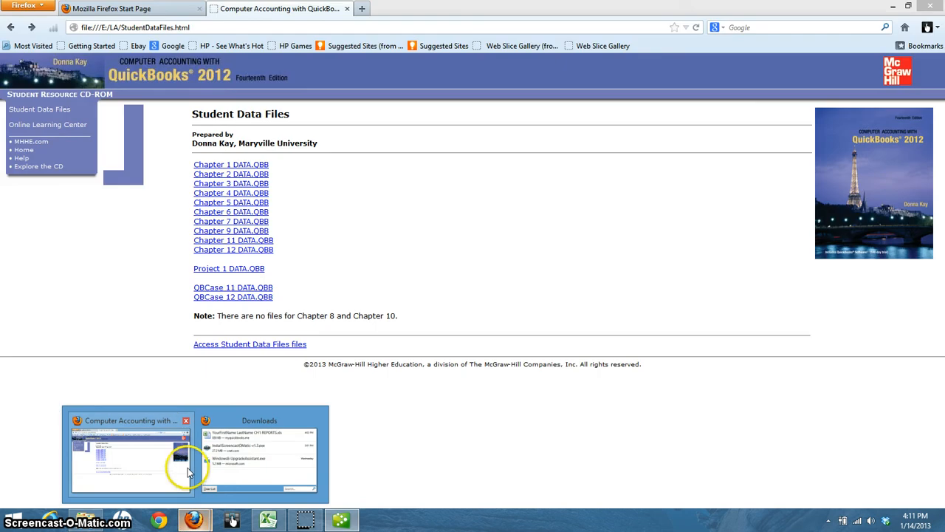
{"action": "left_click", "coordinate": [167, 413]}
{"action": "left_click", "coordinate": [364, 28]}
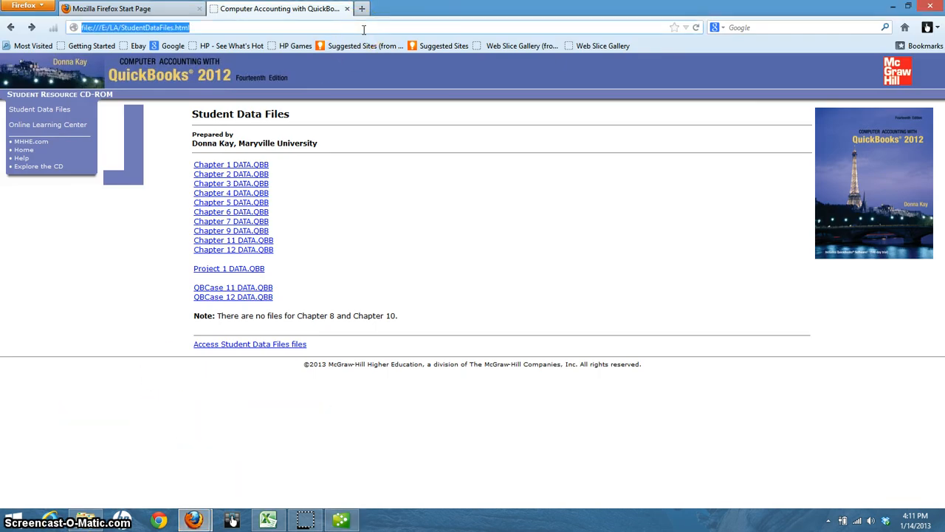
{"action": "type", "text": "www.m"}
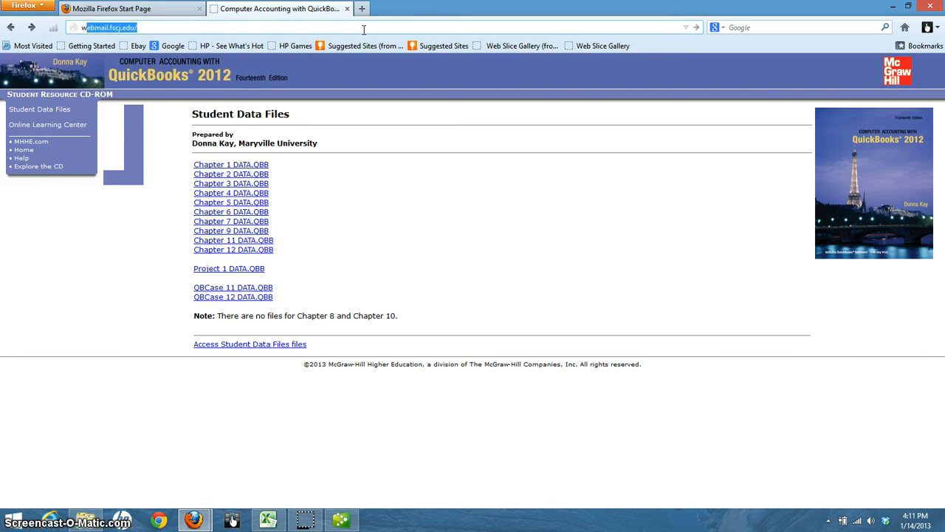
{"action": "type", "text": "yquickbooo"}
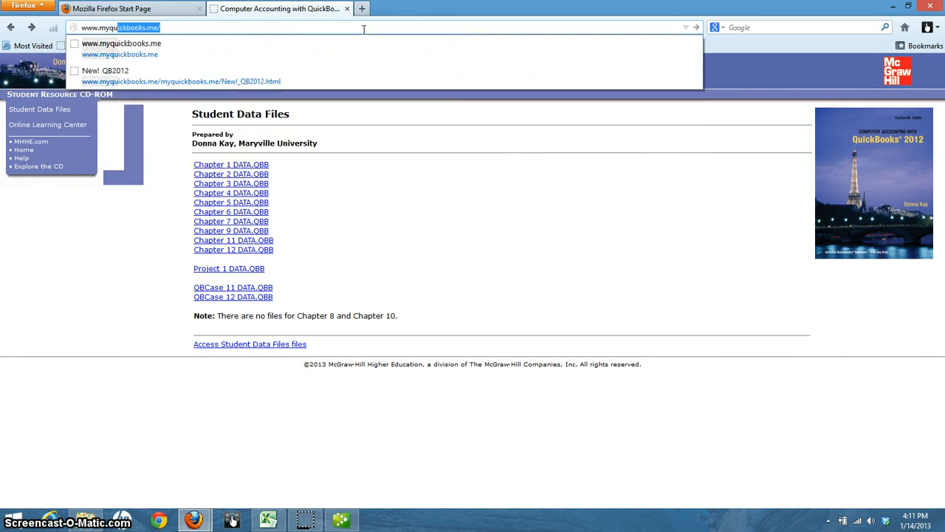
{"action": "key", "text": "BackSpace"}
{"action": "type", "text": "ks.me"}
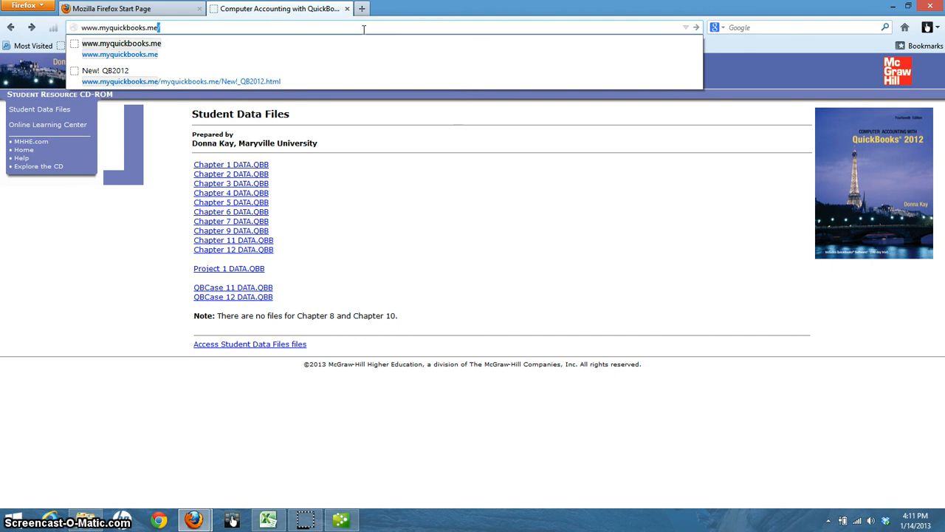
{"action": "key", "text": "Return"}
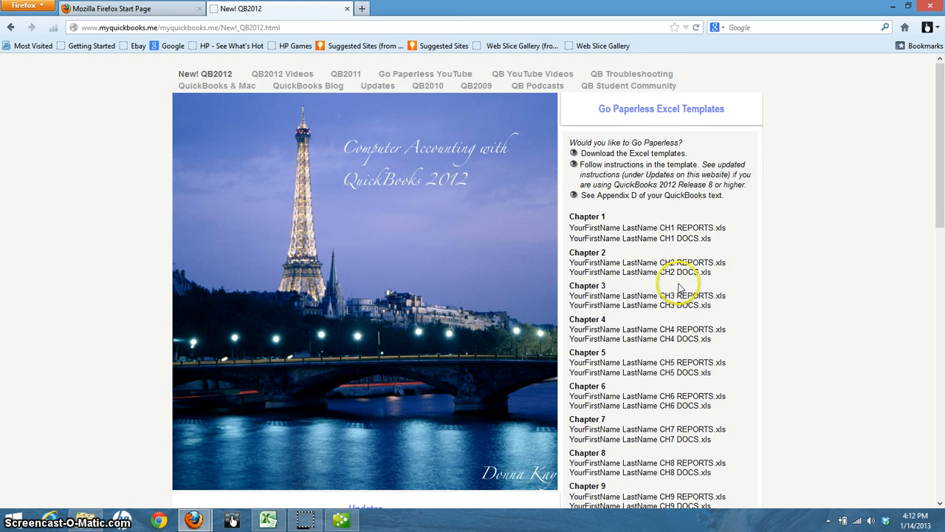
Step: Request the Chapter 1 REPORTS.xls template, cancel its download, and switch to the copy already open in Excel
{"action": "left_click", "coordinate": [649, 234]}
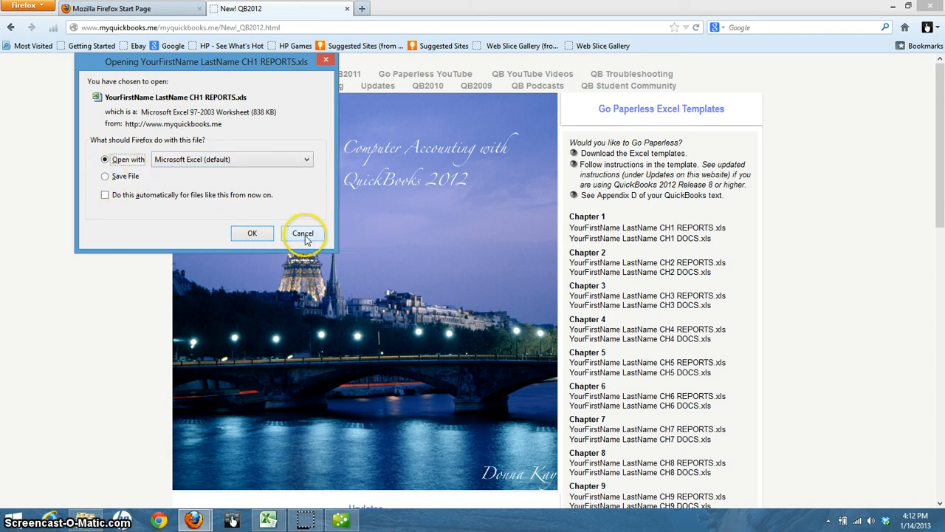
{"action": "left_click", "coordinate": [303, 233]}
{"action": "left_click", "coordinate": [267, 521]}
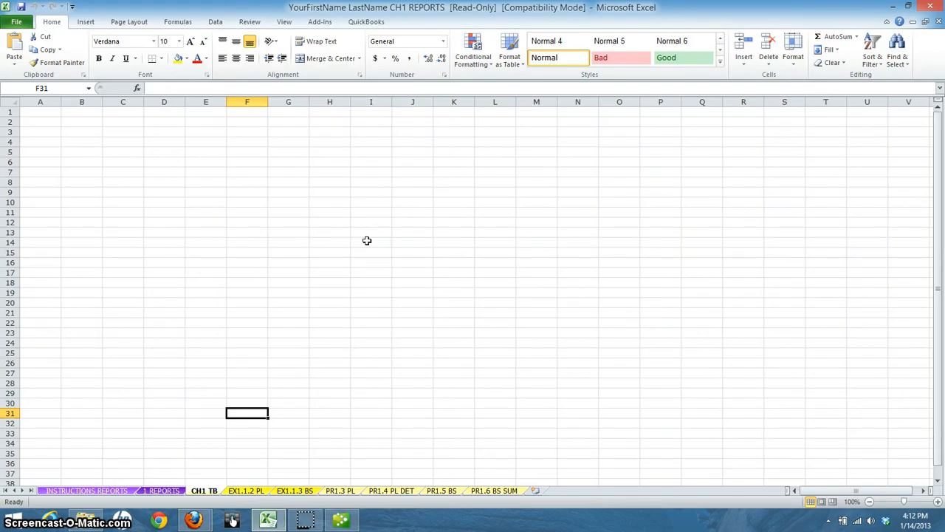
Step: Review the export instructions on the INSTRUCTIONS REPORTS sheet and the report checklist on the 1 REPORTS sheet
{"action": "left_click", "coordinate": [90, 492]}
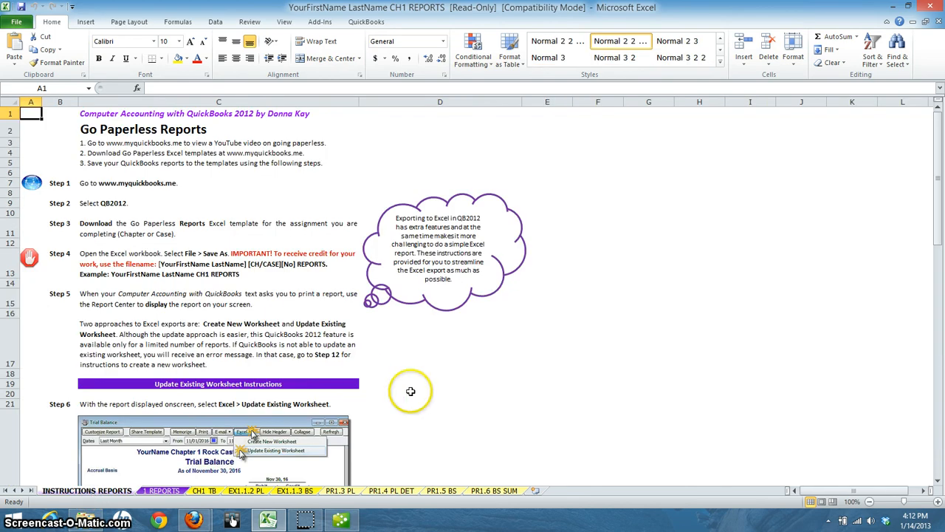
{"action": "left_click_drag", "start_coordinate": [939, 166], "coordinate": [912, 171]}
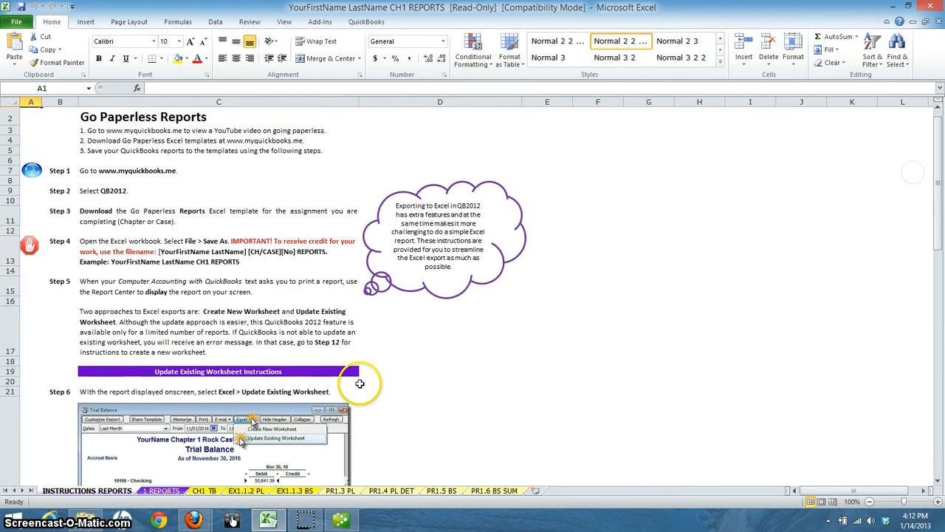
{"action": "left_click", "coordinate": [158, 491]}
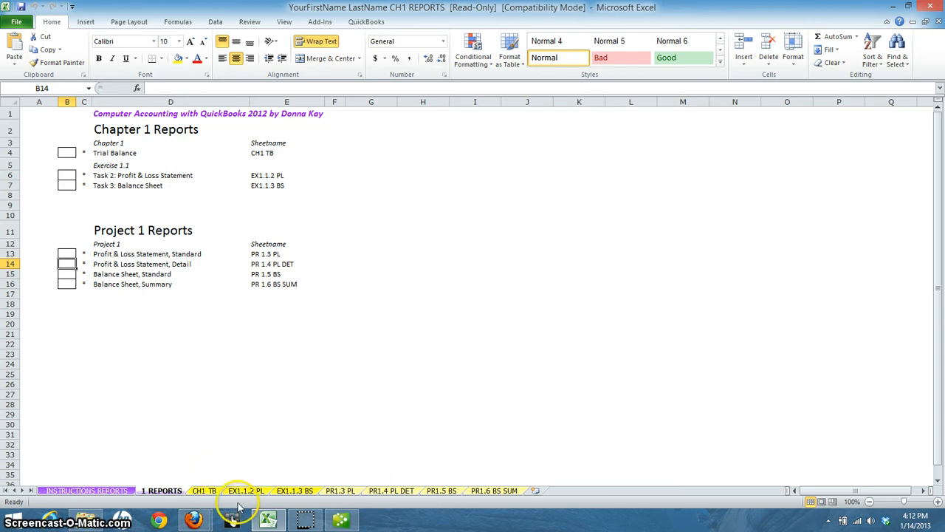
Step: Try to mark the Trial Balance report in checklist cell B4 of the 1 REPORTS sheet
{"action": "left_click", "coordinate": [67, 153]}
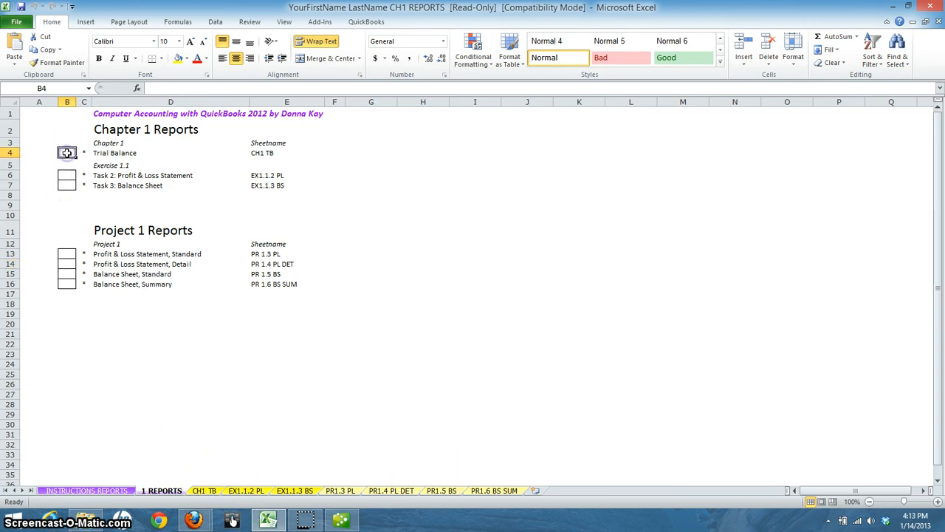
{"action": "type", "text": "x"}
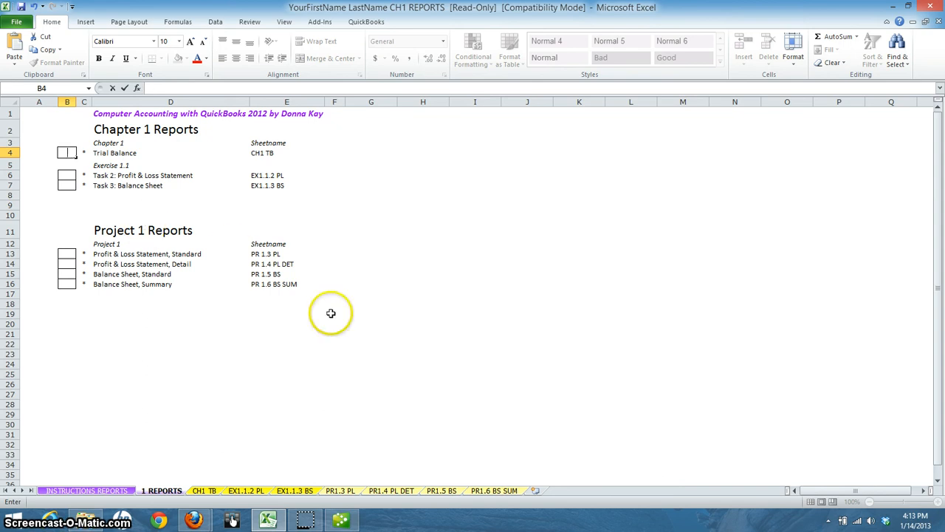
{"action": "left_click", "coordinate": [453, 303]}
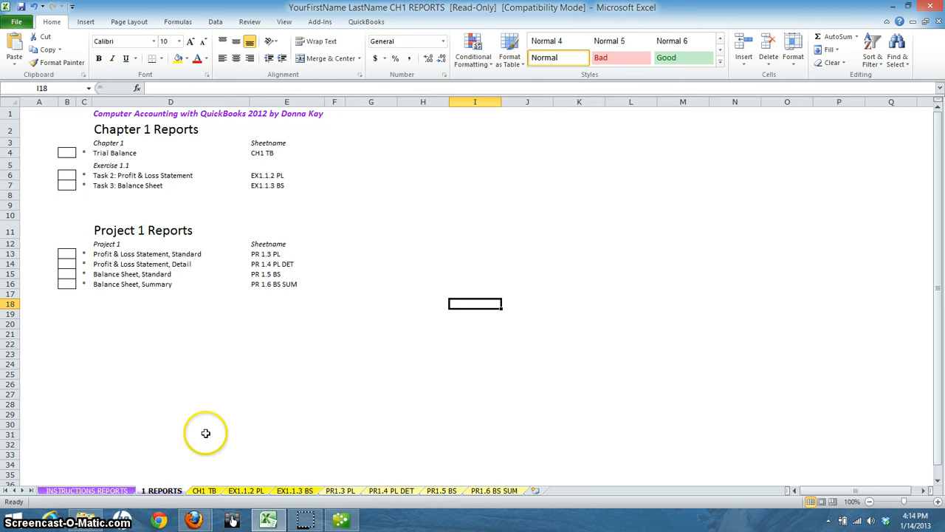
Step: View the CH1 TB sheet and close the CH1 REPORTS workbook without saving the changes
{"action": "left_click", "coordinate": [201, 493]}
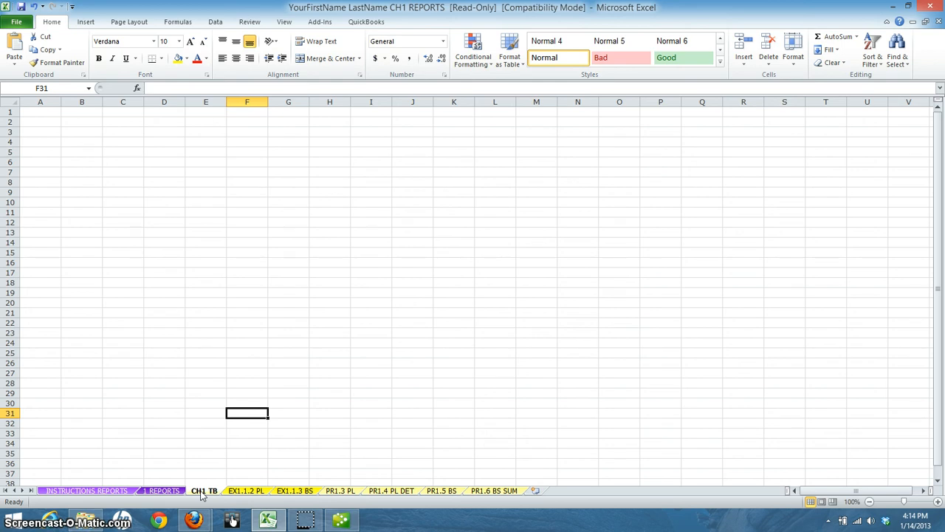
{"action": "left_click", "coordinate": [303, 520]}
{"action": "mouse_move", "coordinate": [303, 522]}
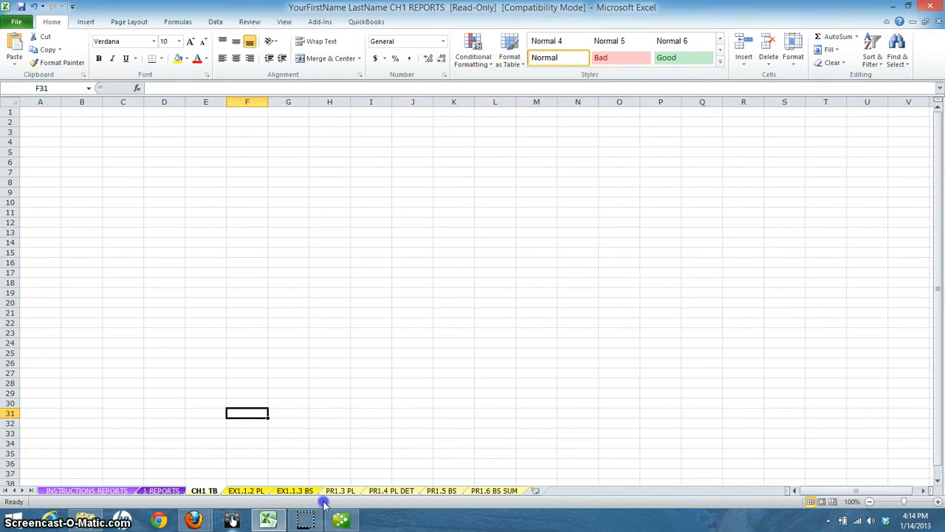
{"action": "mouse_move", "coordinate": [340, 522]}
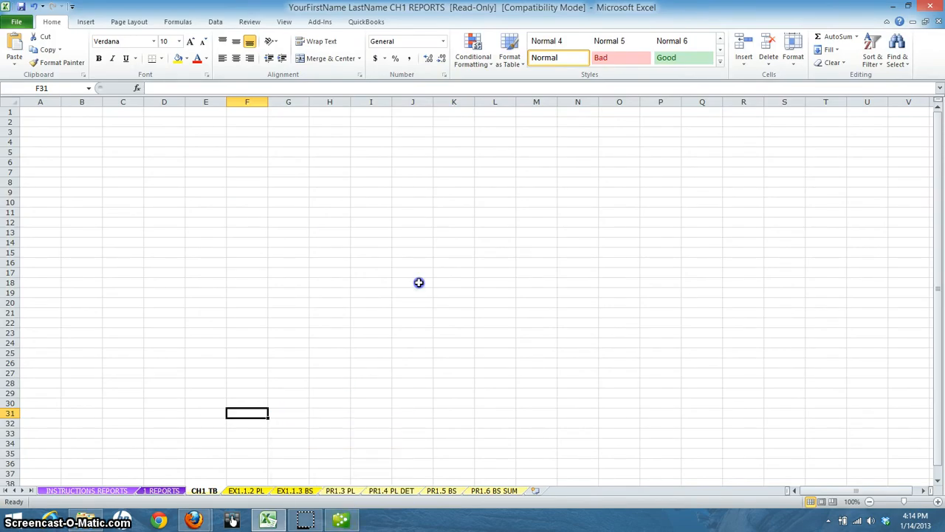
{"action": "mouse_move", "coordinate": [933, 6]}
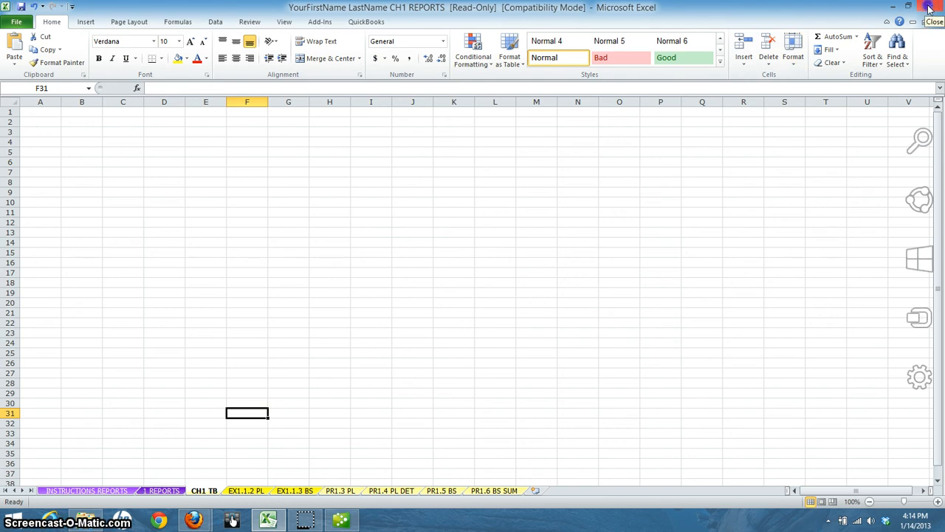
{"action": "left_click", "coordinate": [929, 7]}
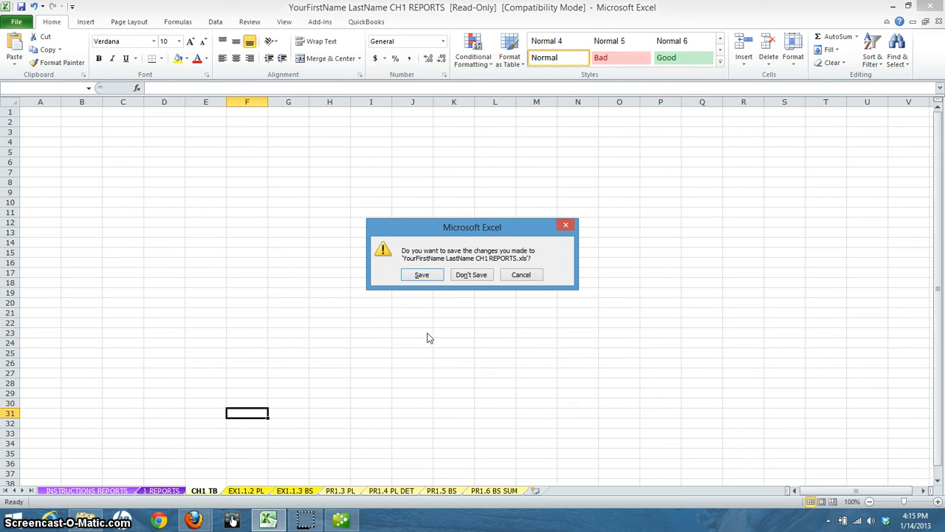
{"action": "left_click", "coordinate": [471, 274]}
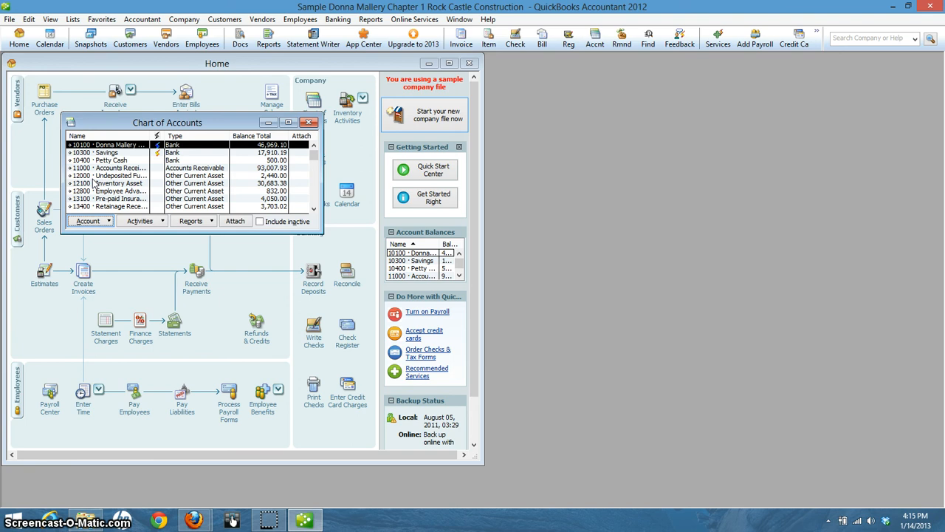
{"action": "left_click", "coordinate": [371, 20]}
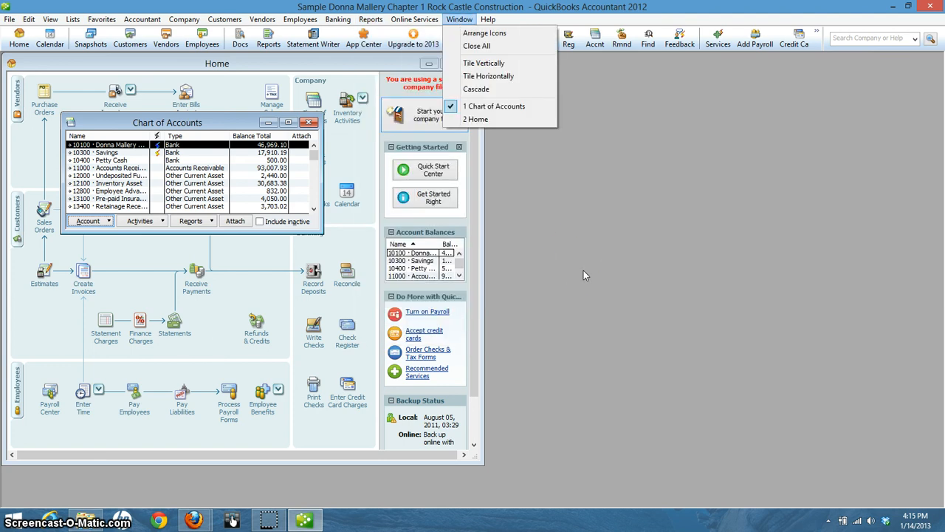
{"action": "left_click", "coordinate": [630, 287]}
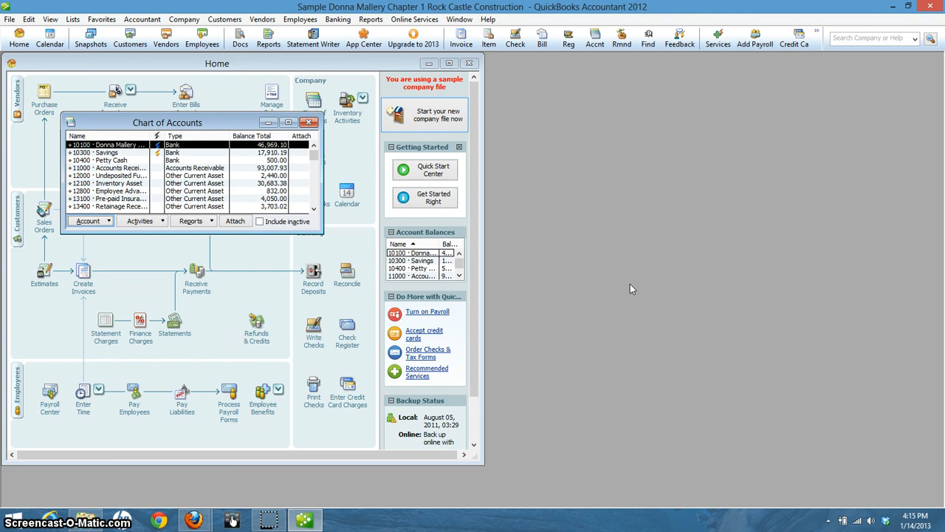
{"action": "left_click", "coordinate": [538, 161]}
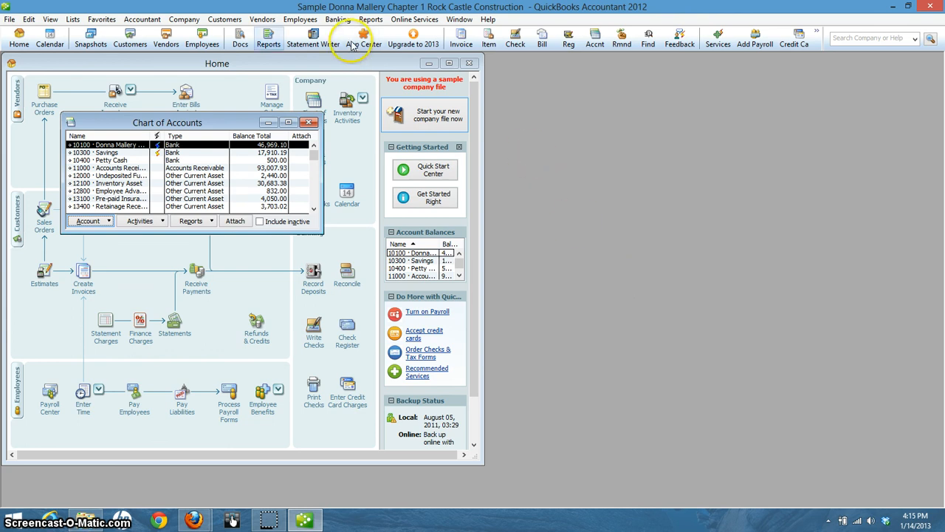
Step: Open the Report Center in QuickBooks
{"action": "left_click", "coordinate": [268, 38]}
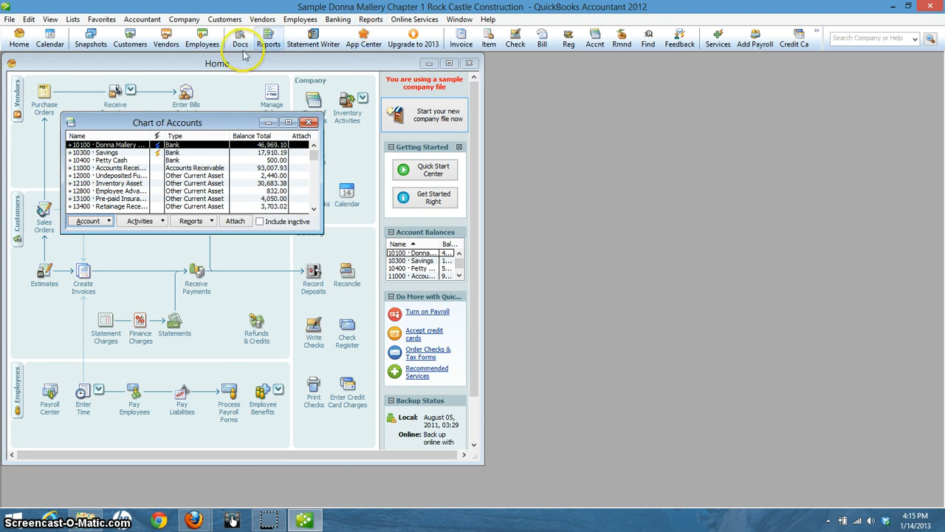
{"action": "left_click", "coordinate": [269, 40]}
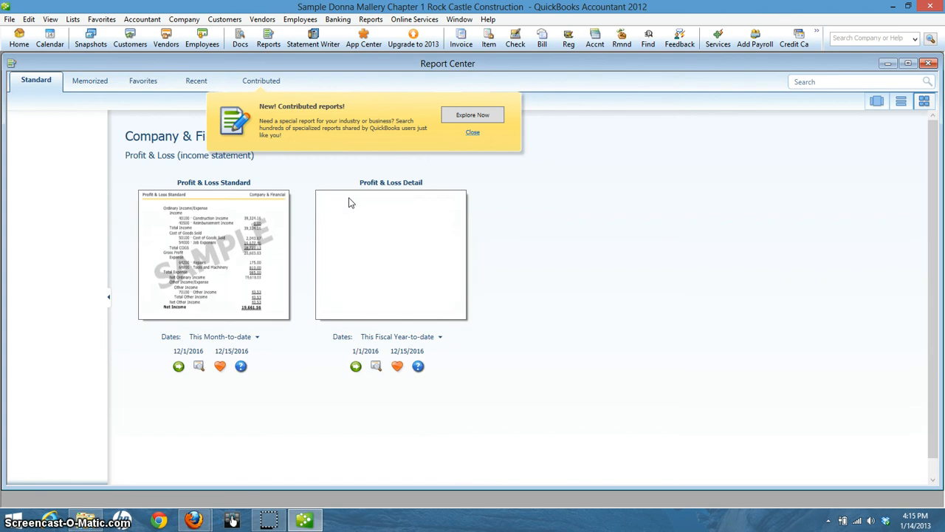
{"action": "left_click", "coordinate": [479, 238]}
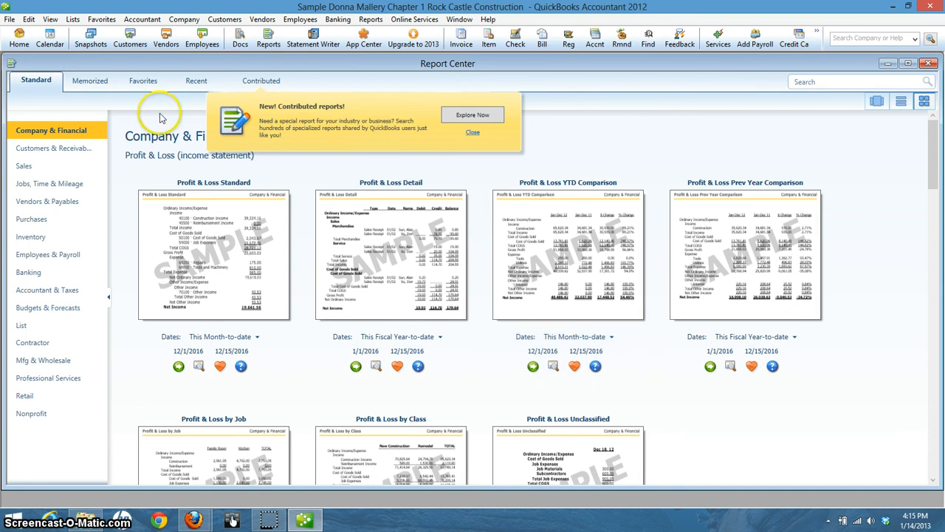
Step: Browse the standard report categories from Customers & Receivables through Inventory, and open Accountant & Taxes
{"action": "left_click", "coordinate": [48, 150]}
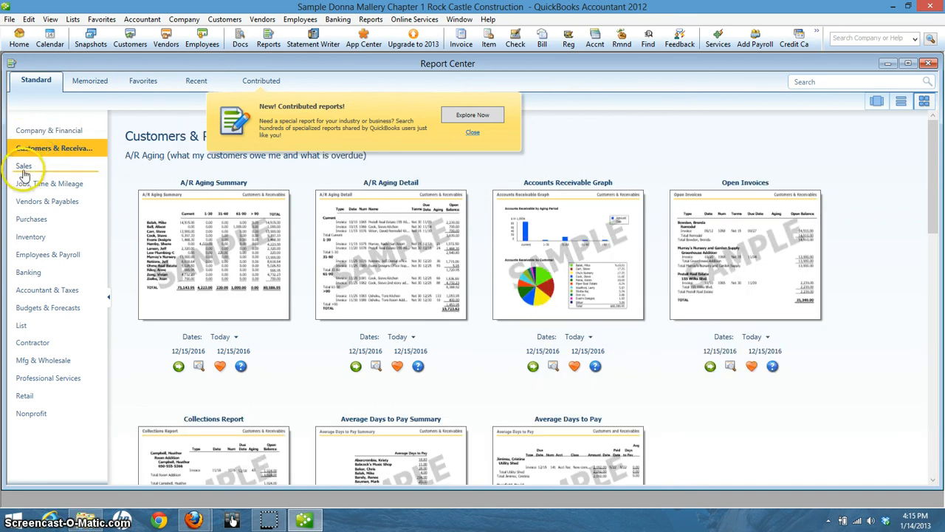
{"action": "left_click", "coordinate": [24, 167]}
{"action": "left_click", "coordinate": [33, 183]}
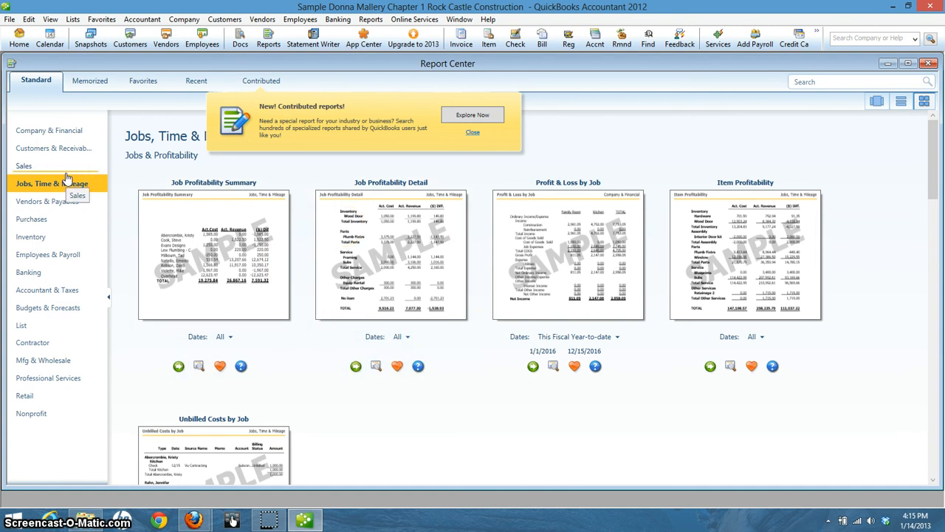
{"action": "left_click", "coordinate": [35, 204]}
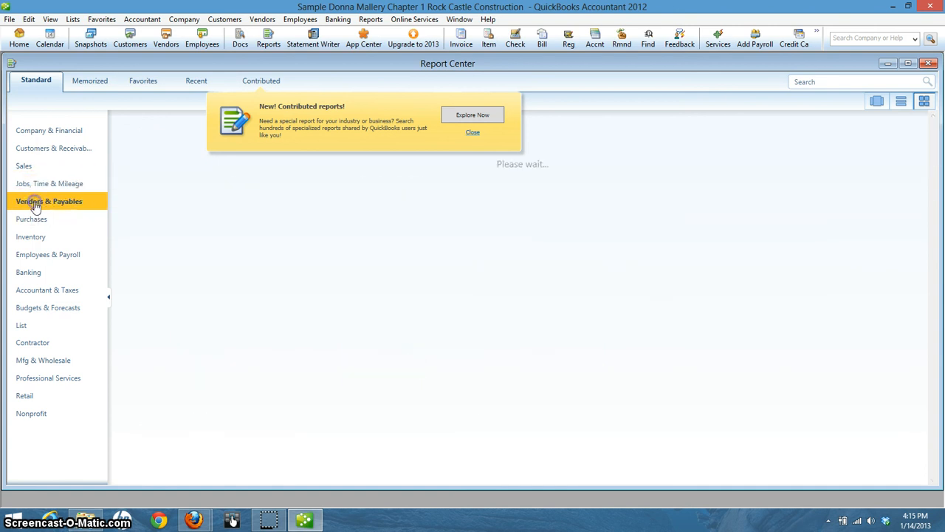
{"action": "left_click", "coordinate": [30, 221]}
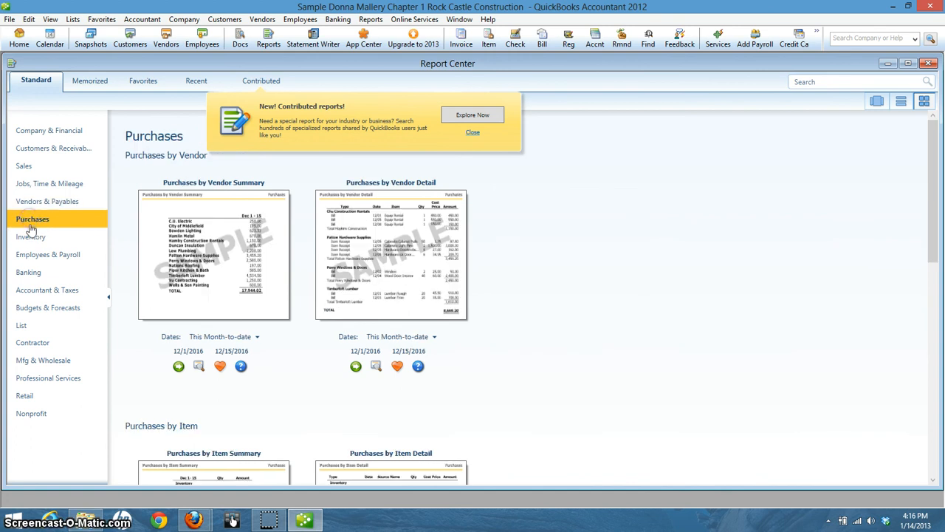
{"action": "left_click", "coordinate": [31, 237]}
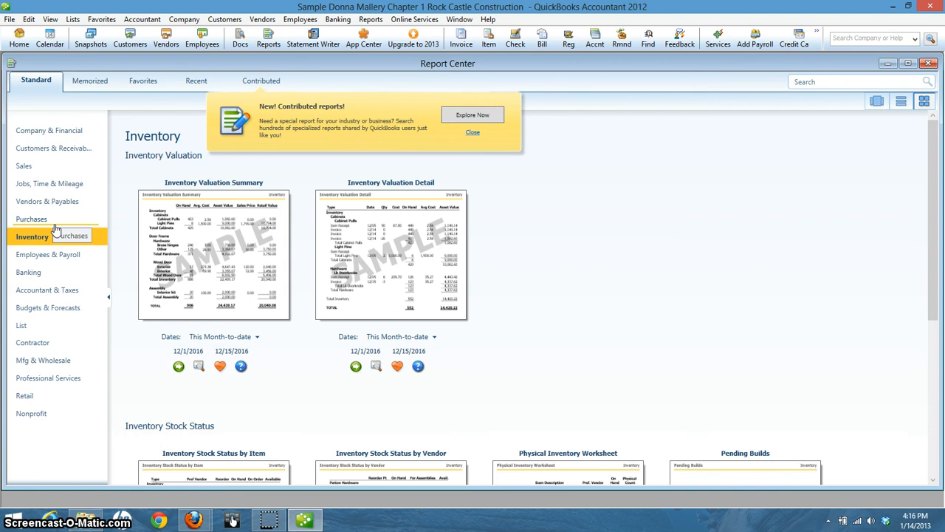
{"action": "left_click", "coordinate": [50, 293]}
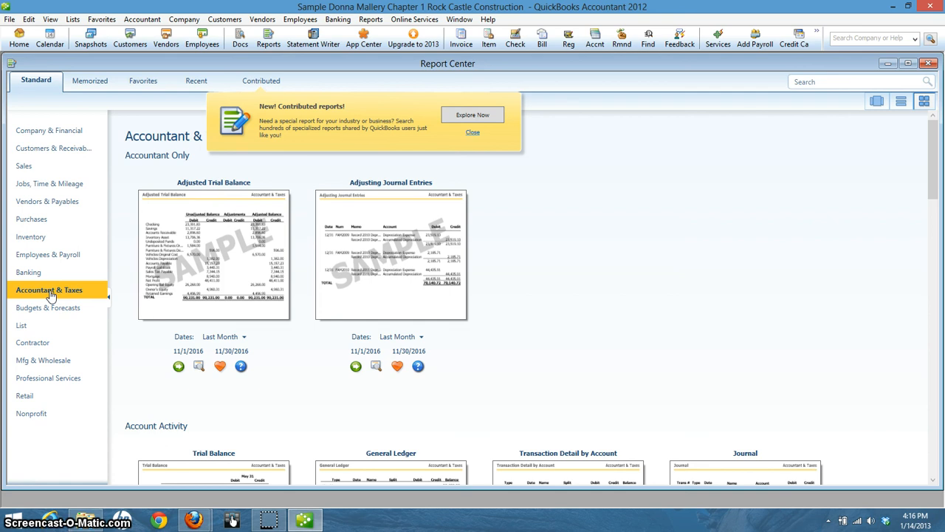
Step: Show the Accountant & Taxes reports in Carousel View and dismiss the notice about contributed reports
{"action": "left_click", "coordinate": [877, 103]}
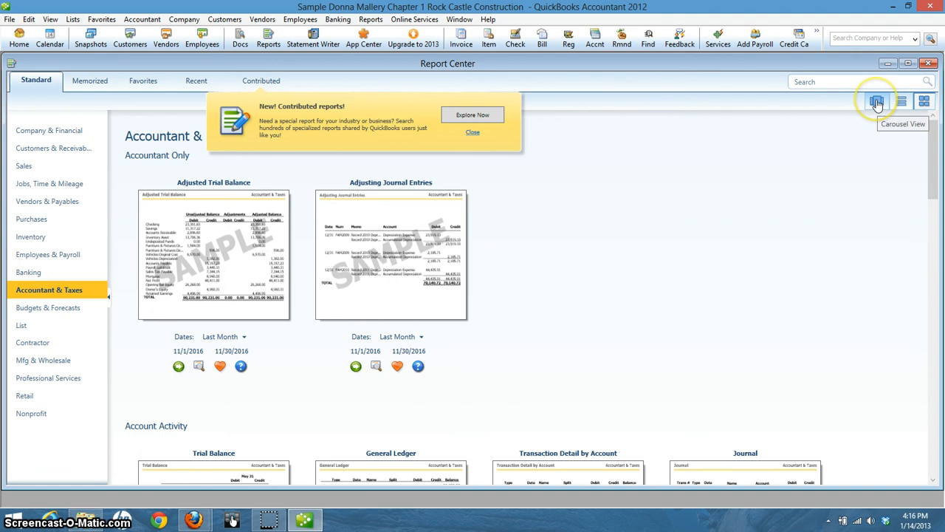
{"action": "left_click", "coordinate": [877, 103]}
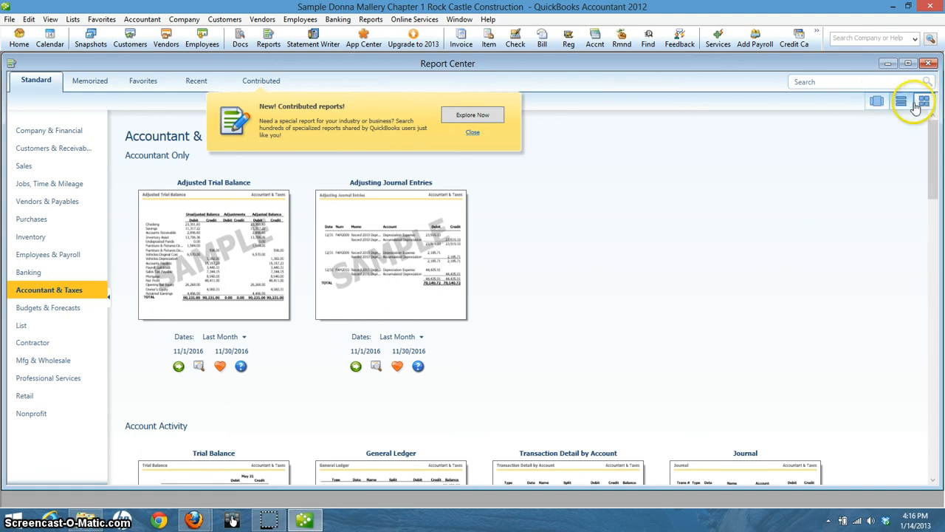
{"action": "left_click", "coordinate": [877, 104]}
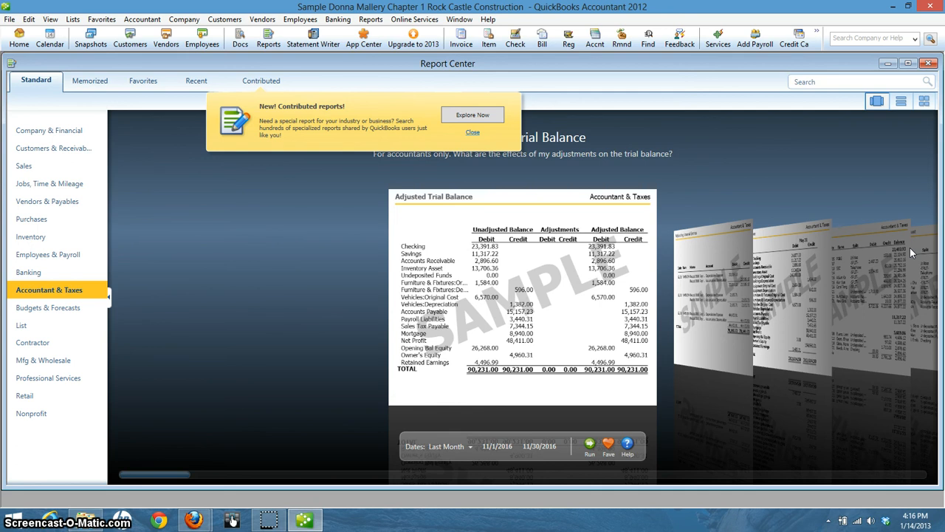
{"action": "left_click", "coordinate": [474, 134]}
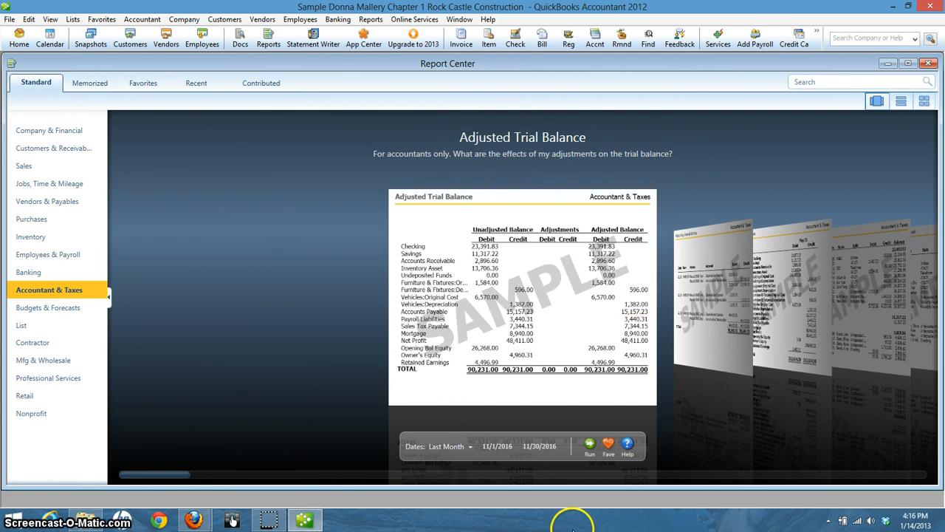
Step: Bring the Trial Balance report to the front of the carousel and run it for Last Month, 11/1/2016 to 11/30/2016
{"action": "left_click", "coordinate": [585, 475]}
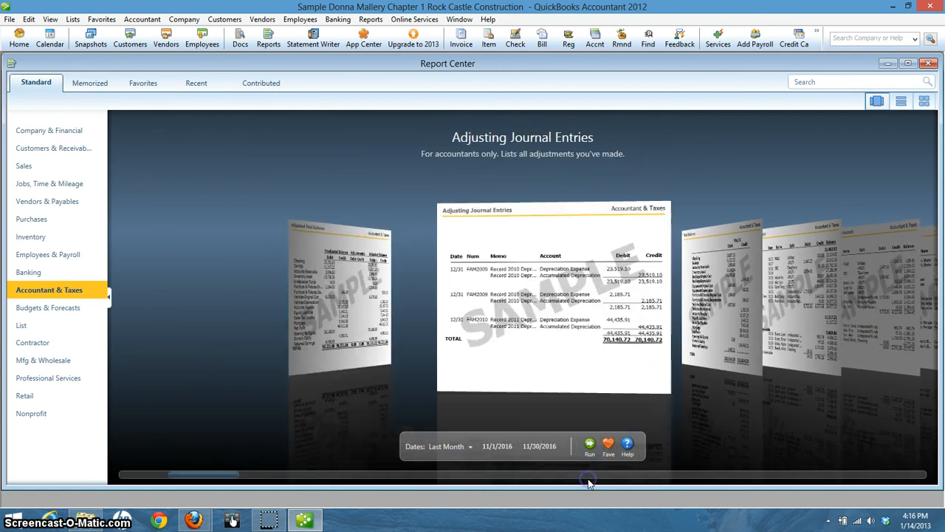
{"action": "left_click", "coordinate": [588, 478]}
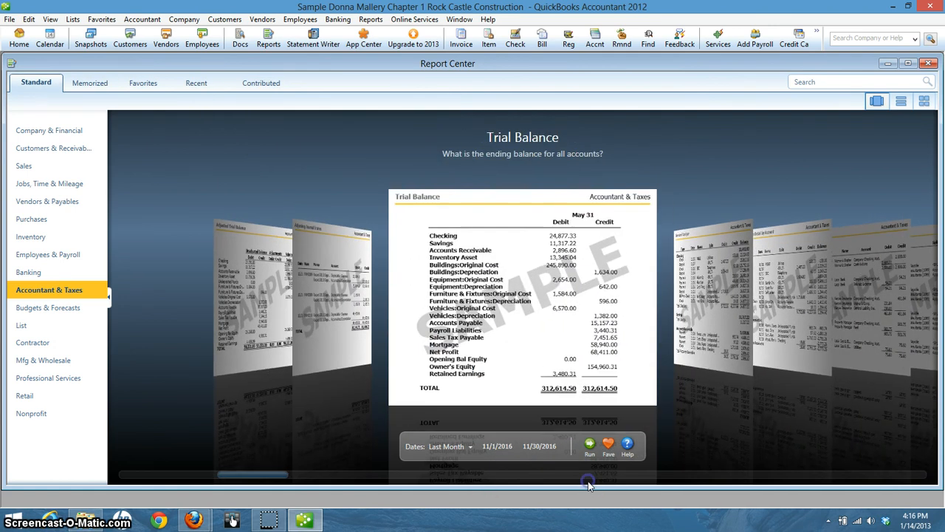
{"action": "left_click", "coordinate": [137, 479]}
{"action": "left_click", "coordinate": [129, 478]}
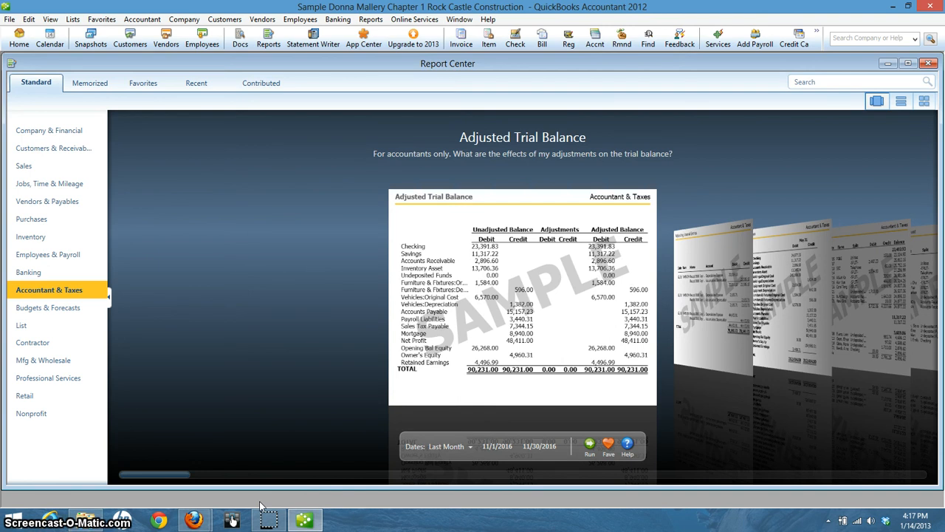
{"action": "left_click", "coordinate": [257, 479]}
{"action": "left_click", "coordinate": [273, 480]}
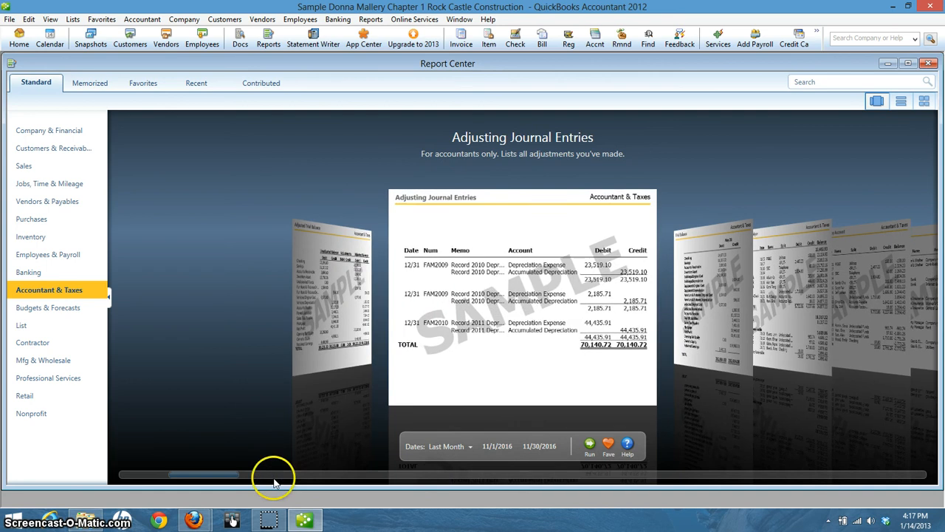
{"action": "left_click", "coordinate": [273, 480]}
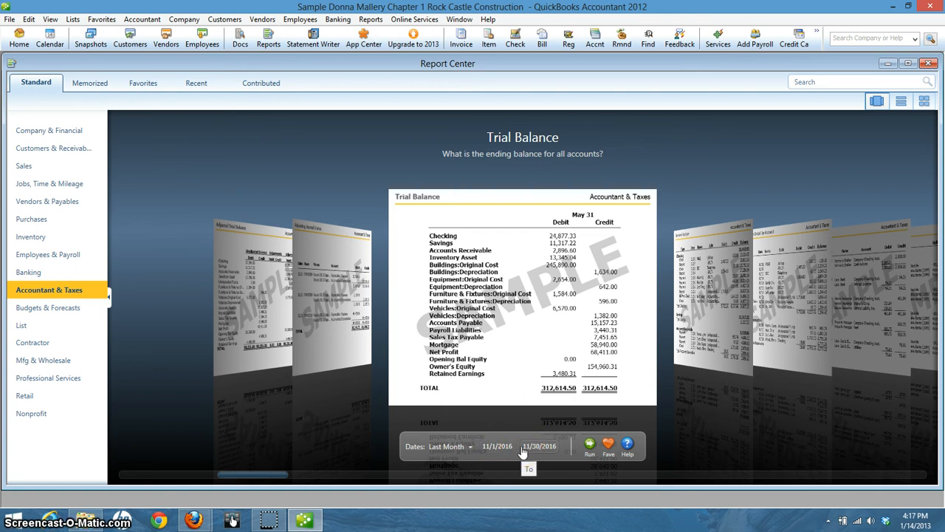
{"action": "left_click", "coordinate": [588, 446]}
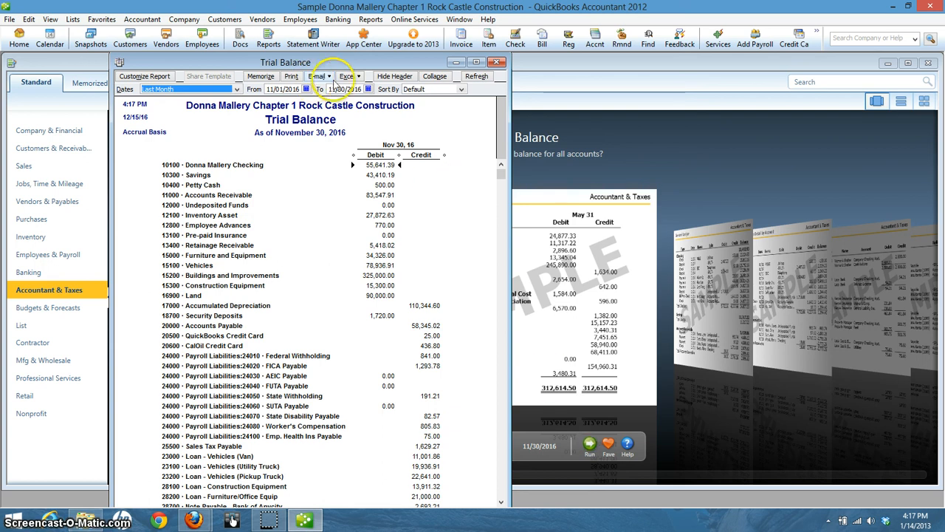
Step: Start exporting the Trial Balance to Excel with the option to update an existing worksheet
{"action": "left_click", "coordinate": [353, 78]}
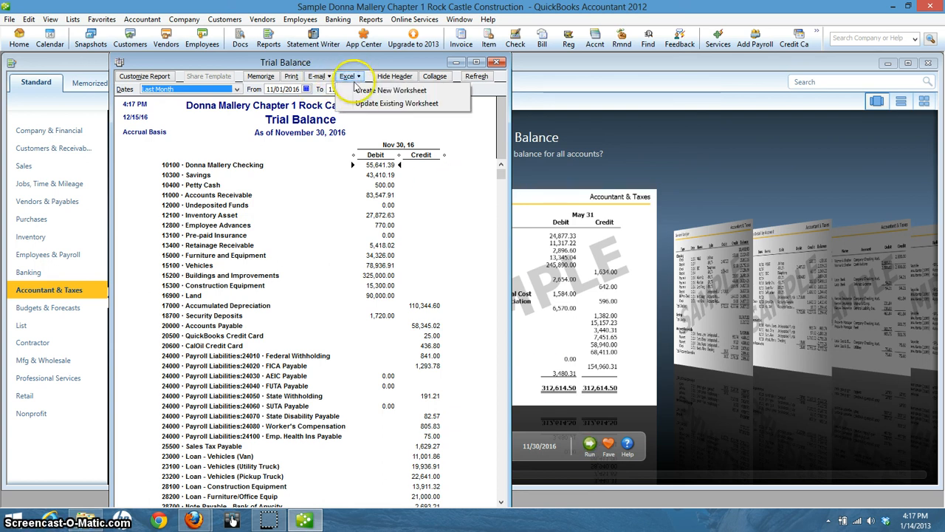
{"action": "left_click", "coordinate": [377, 104]}
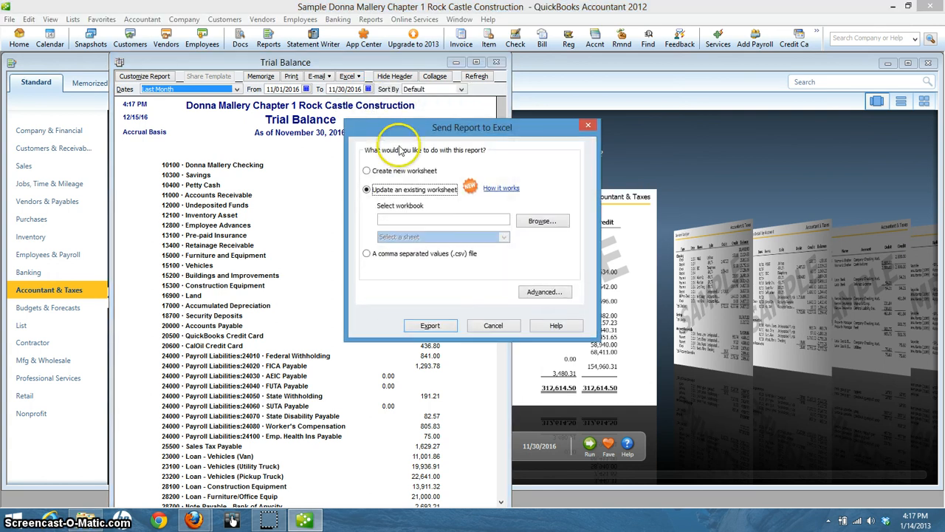
{"action": "left_click", "coordinate": [539, 224]}
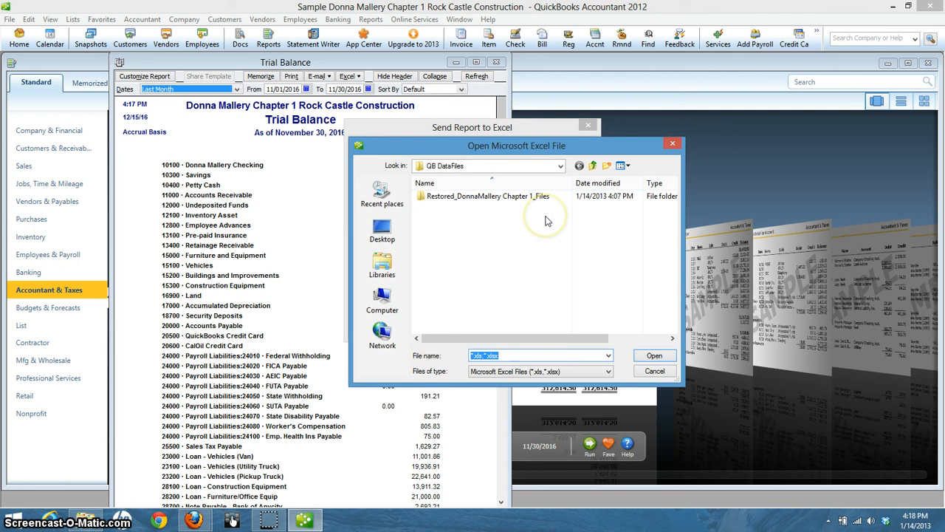
{"action": "double_click", "coordinate": [478, 198]}
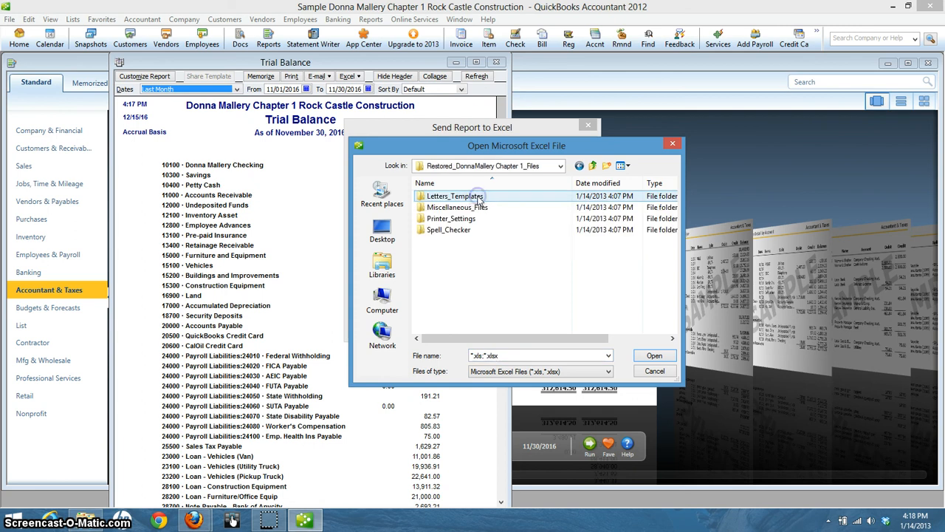
{"action": "left_click", "coordinate": [655, 372]}
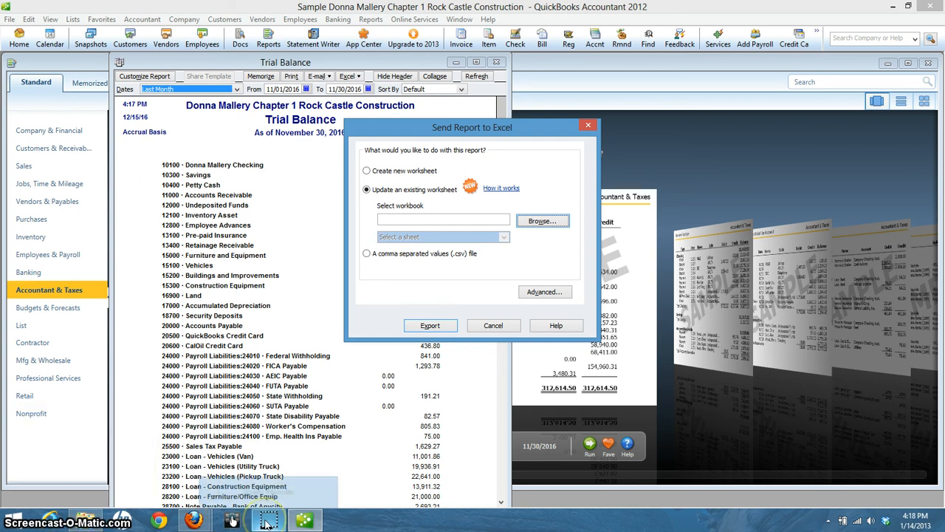
{"action": "mouse_move", "coordinate": [268, 522]}
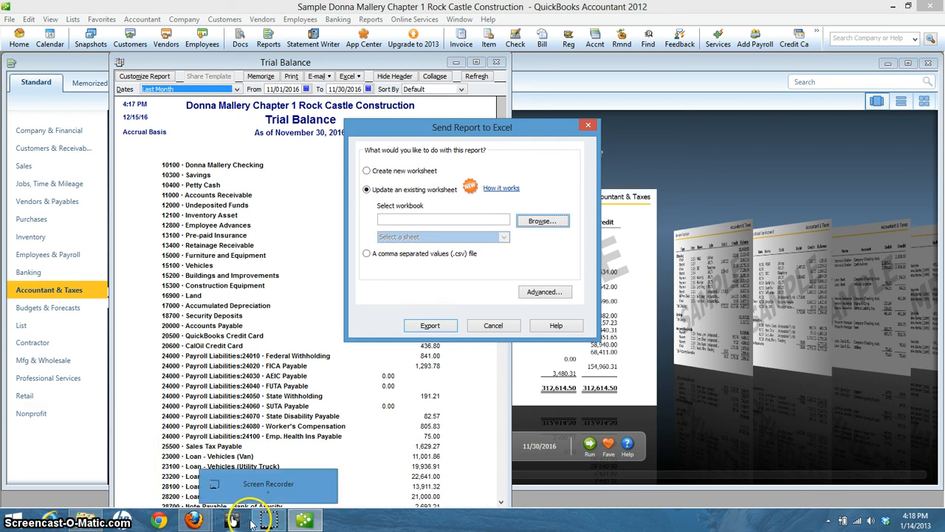
{"action": "left_click", "coordinate": [267, 521]}
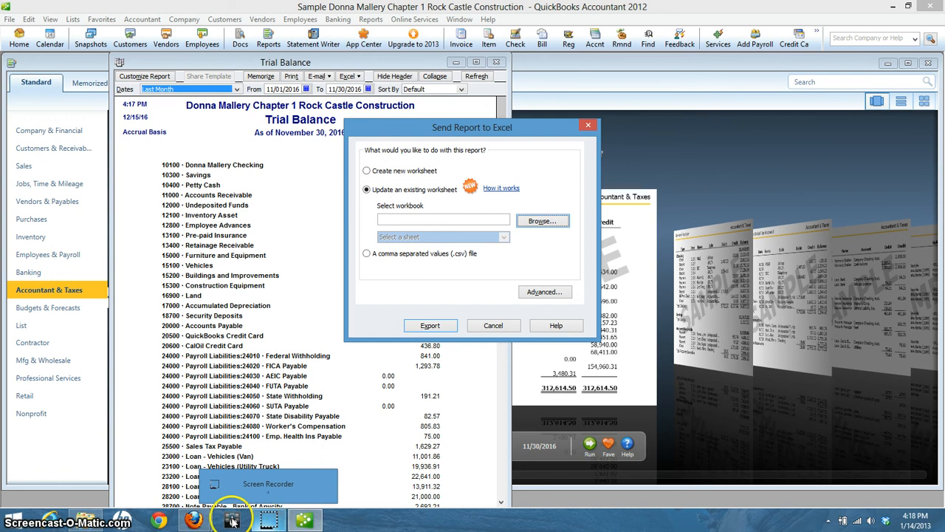
{"action": "mouse_move", "coordinate": [273, 525]}
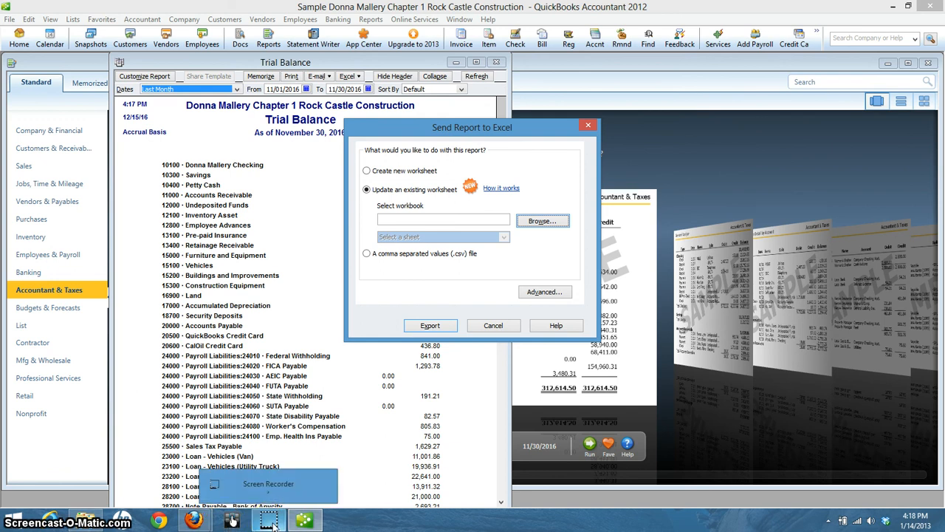
Step: Switch to the Firefox Downloads window and open the downloaded YourFirstName LastName CH1 REPORTS.xls template in Excel
{"action": "left_click", "coordinate": [193, 520]}
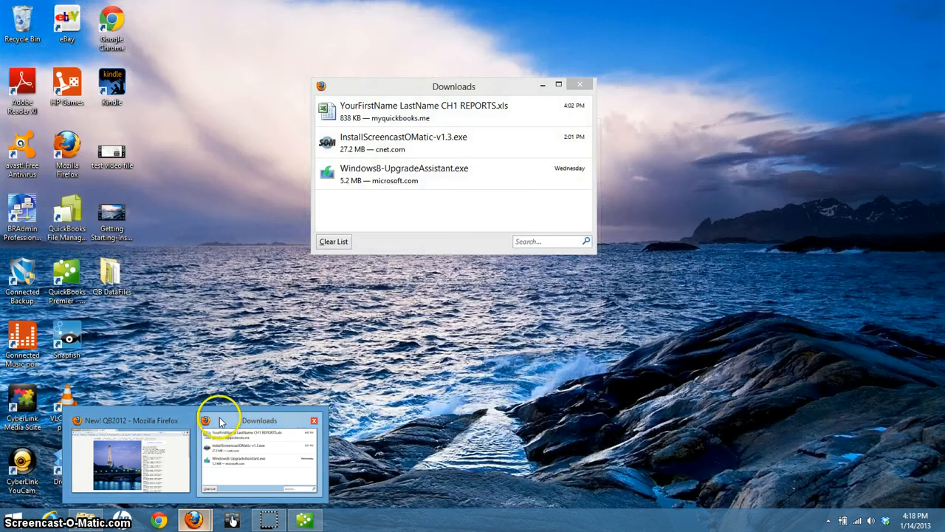
{"action": "left_click", "coordinate": [221, 421]}
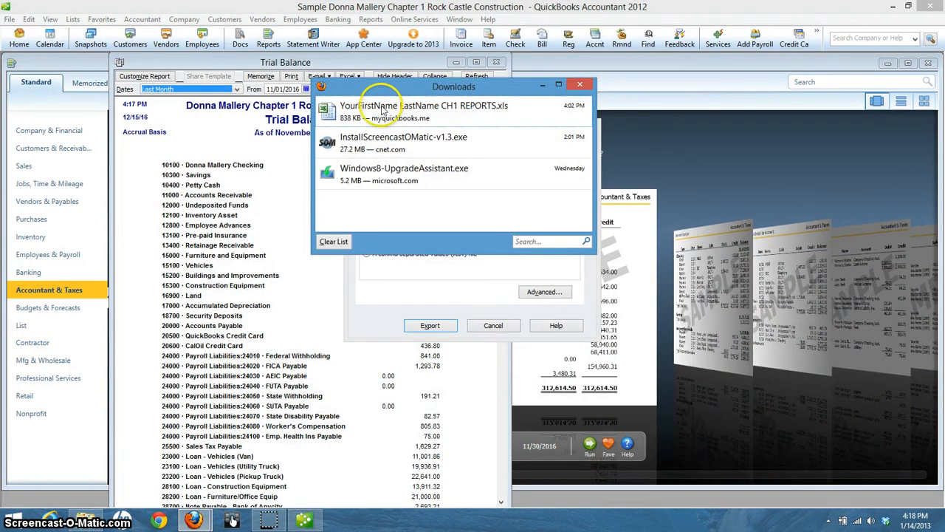
{"action": "double_click", "coordinate": [383, 111]}
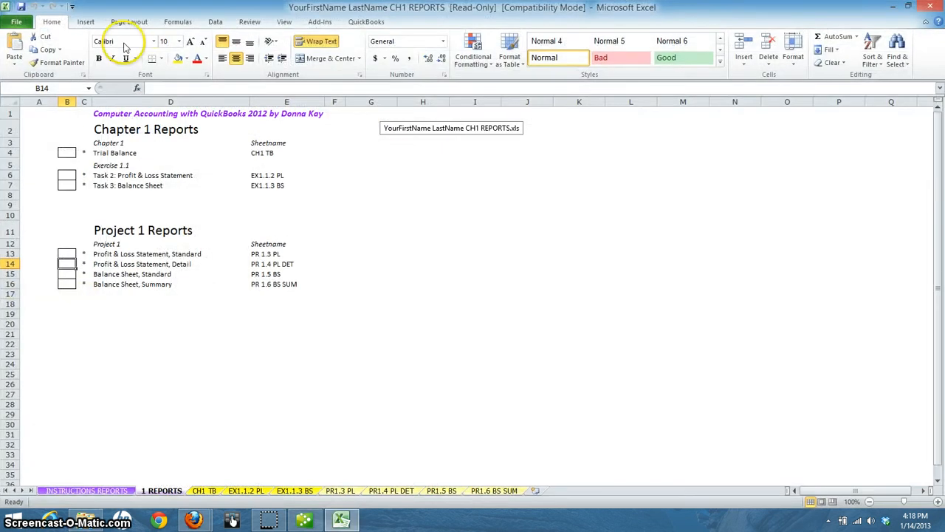
Step: Start saving a copy of the template, replacing "Copy of YourFirstName LastName" in the file name with the student's full name before CH1 REPORTS
{"action": "left_click", "coordinate": [17, 21]}
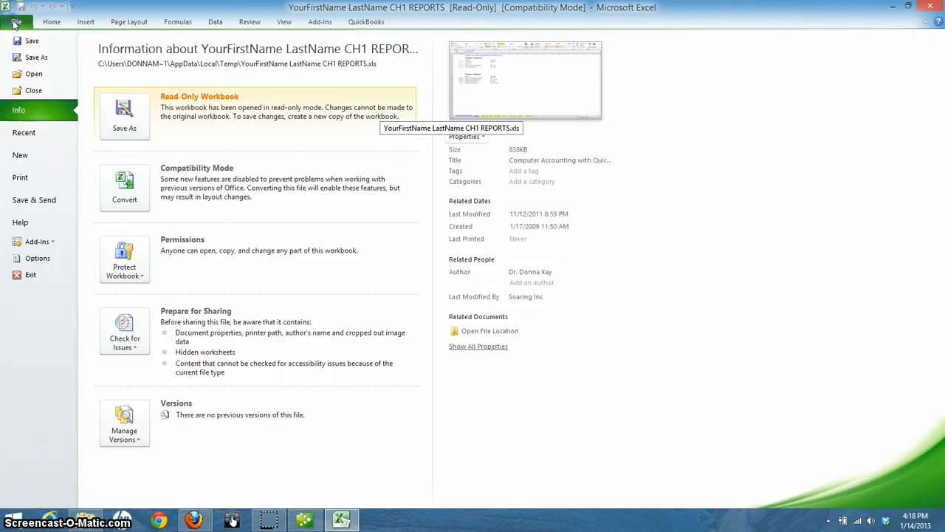
{"action": "left_click", "coordinate": [35, 58]}
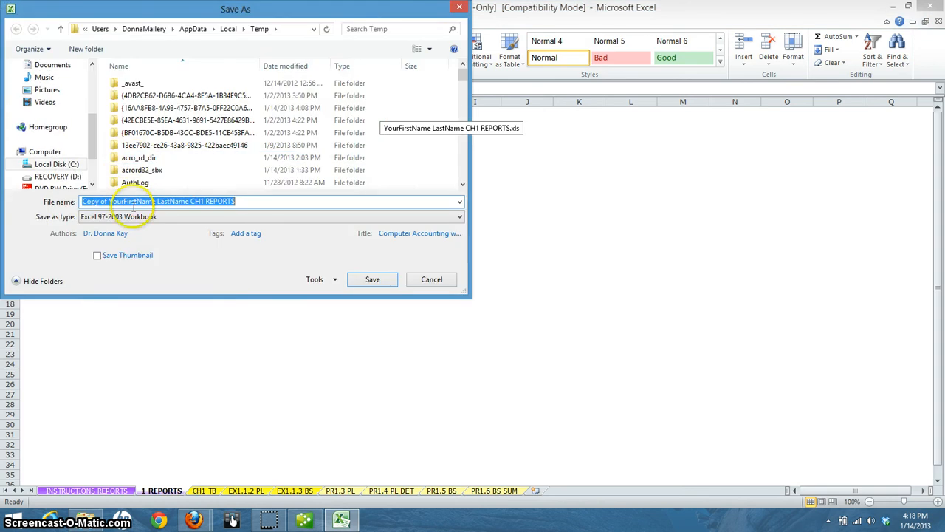
{"action": "left_click", "coordinate": [141, 202]}
{"action": "left_click_drag", "start_coordinate": [147, 202], "coordinate": [18, 205]}
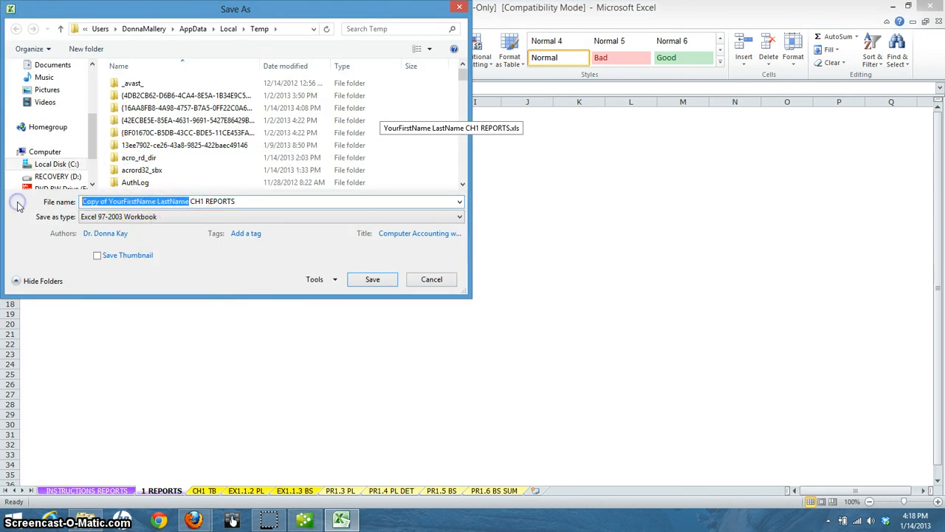
{"action": "type", "text": "DonnaM"}
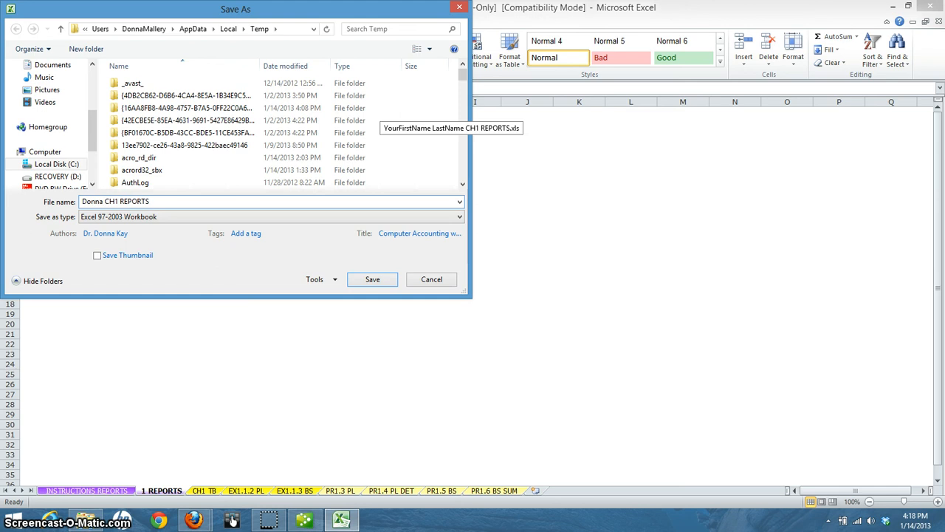
{"action": "type", "text": "allery"}
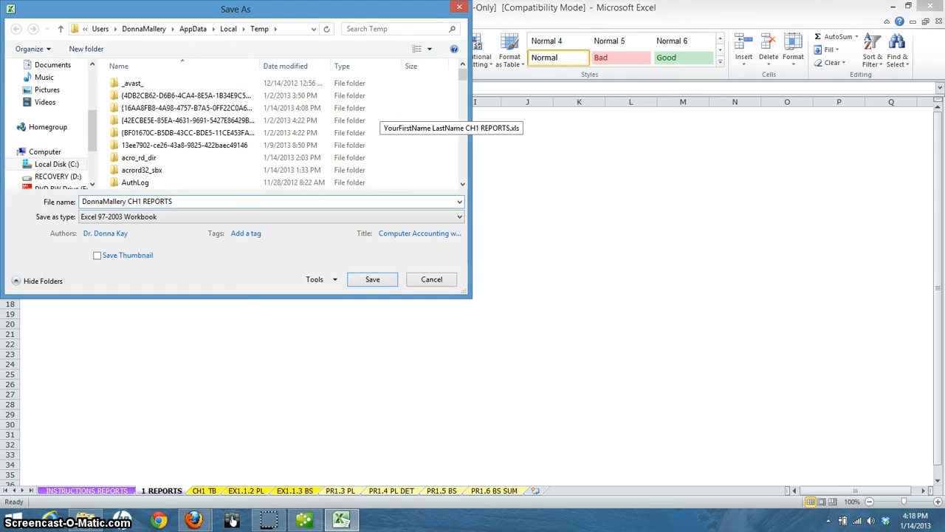
Step: Save the renamed workbook in the QB DataFiles folder on the Desktop as an Excel 97-2003 Workbook
{"action": "left_click", "coordinate": [92, 73]}
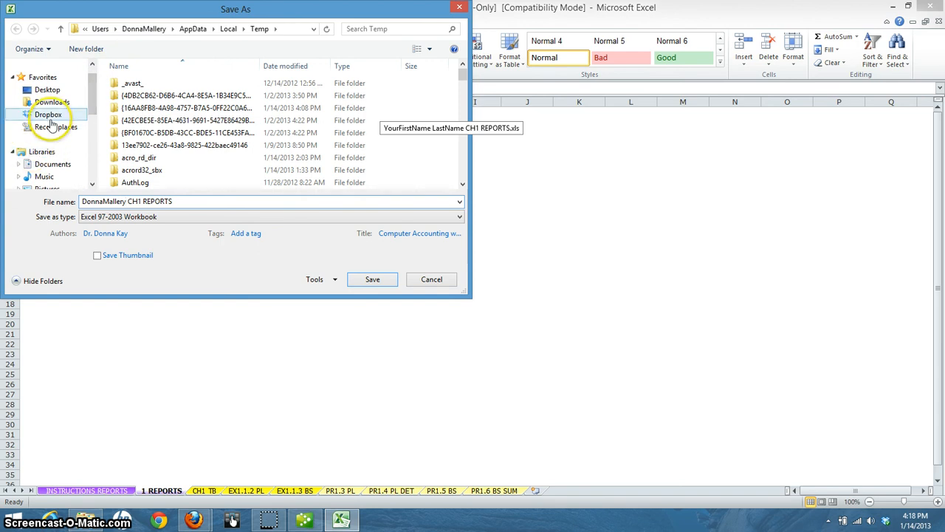
{"action": "left_click", "coordinate": [52, 92]}
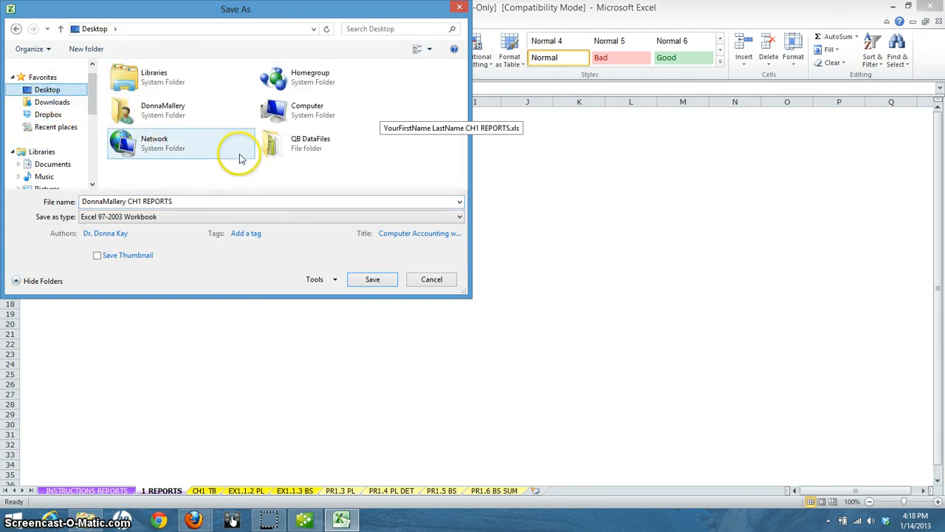
{"action": "double_click", "coordinate": [308, 143]}
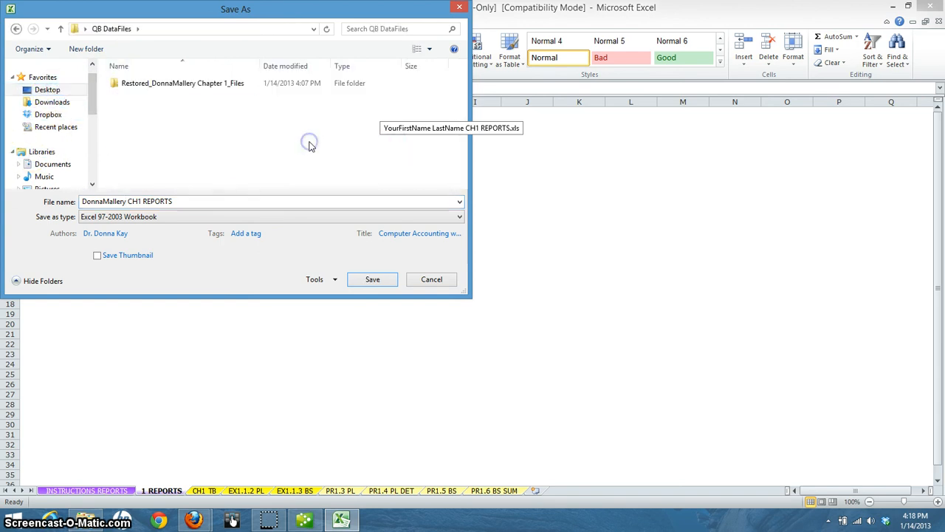
{"action": "left_click", "coordinate": [369, 279]}
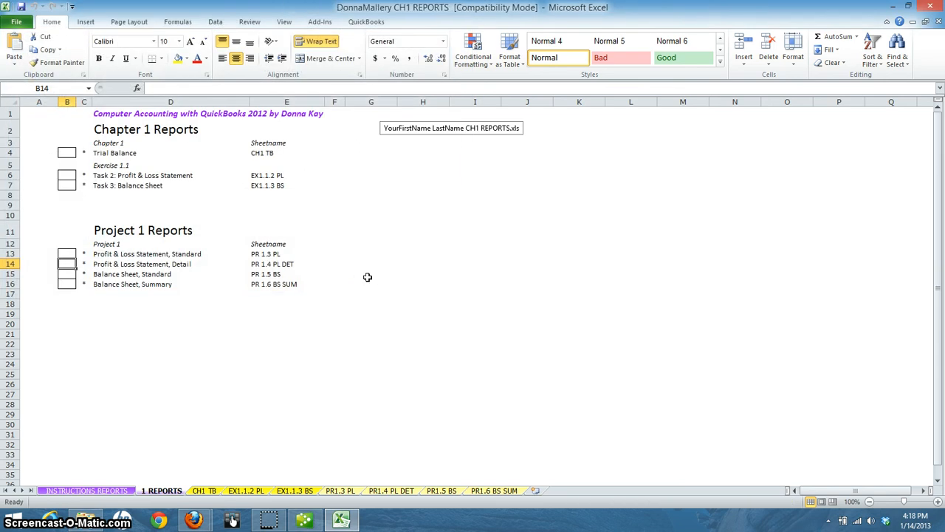
Step: Close Excel and the Firefox Downloads window to return to the Send Report to Excel dialog in QuickBooks
{"action": "left_click", "coordinate": [929, 6]}
{"action": "left_click", "coordinate": [616, 116]}
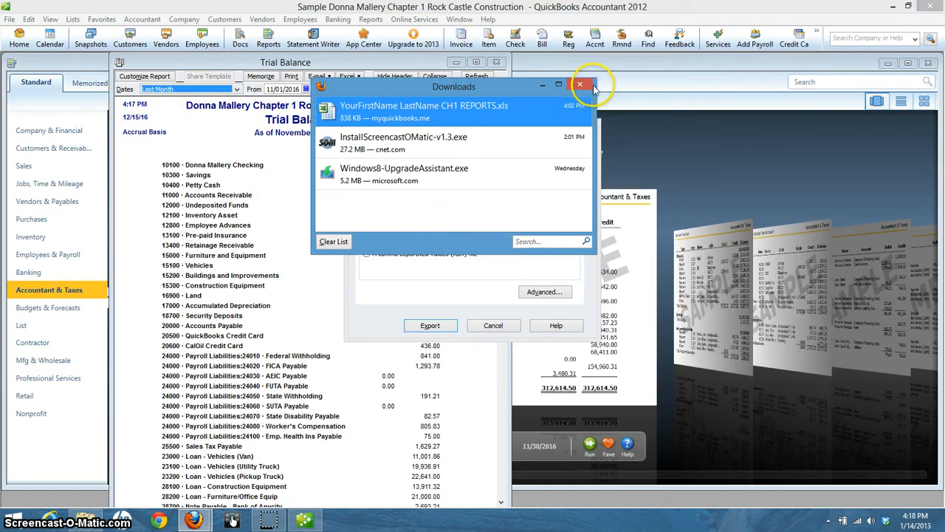
{"action": "left_click", "coordinate": [593, 86]}
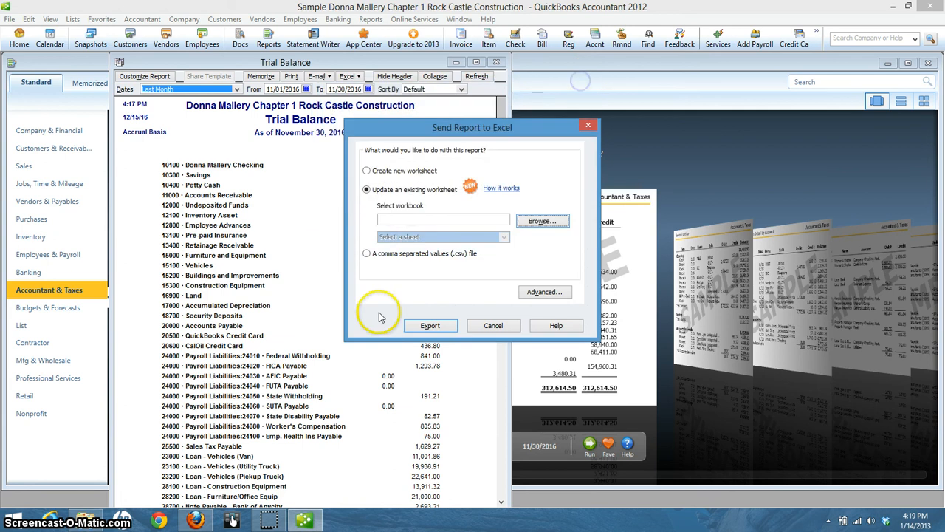
Step: Choose the personalized CH1 REPORTS workbook in QB DataFiles as the export target and select its CH1 TB sheet
{"action": "left_click", "coordinate": [543, 221]}
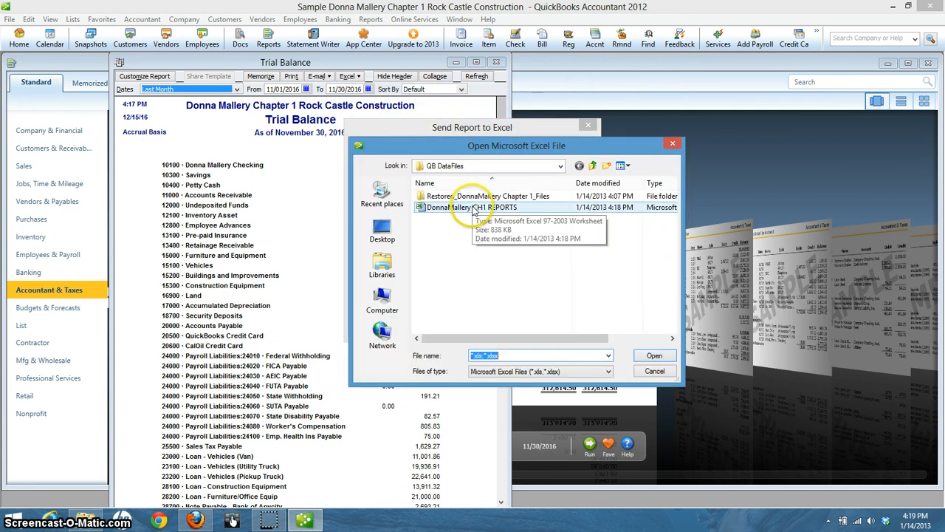
{"action": "left_click", "coordinate": [475, 208]}
{"action": "left_click", "coordinate": [655, 355]}
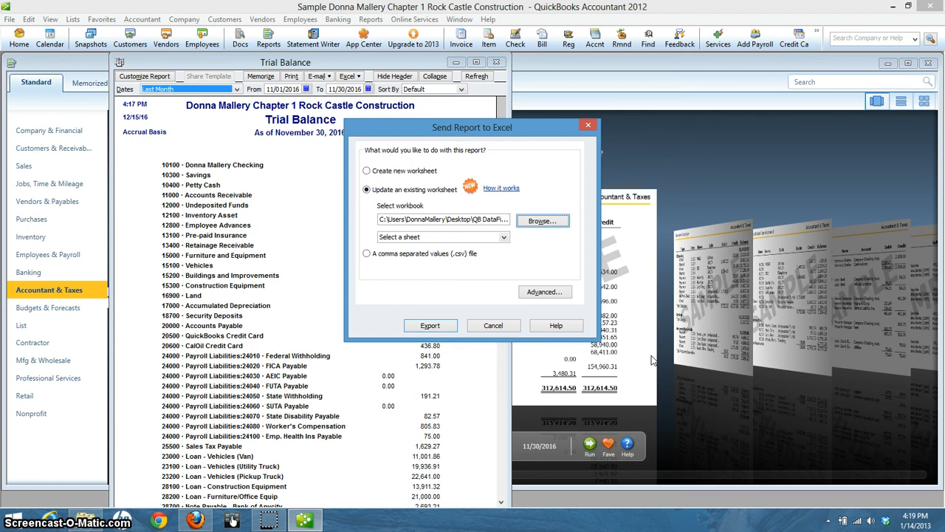
{"action": "left_click", "coordinate": [503, 237]}
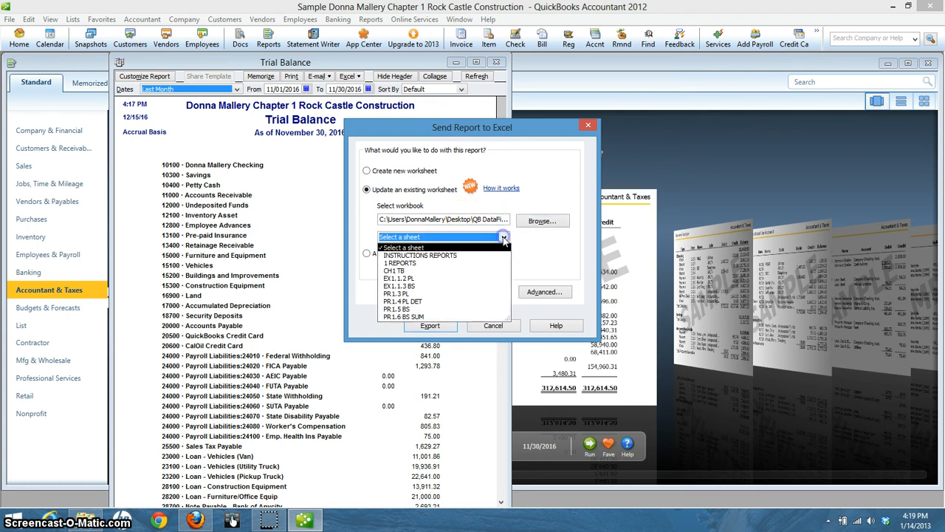
{"action": "left_click", "coordinate": [400, 271]}
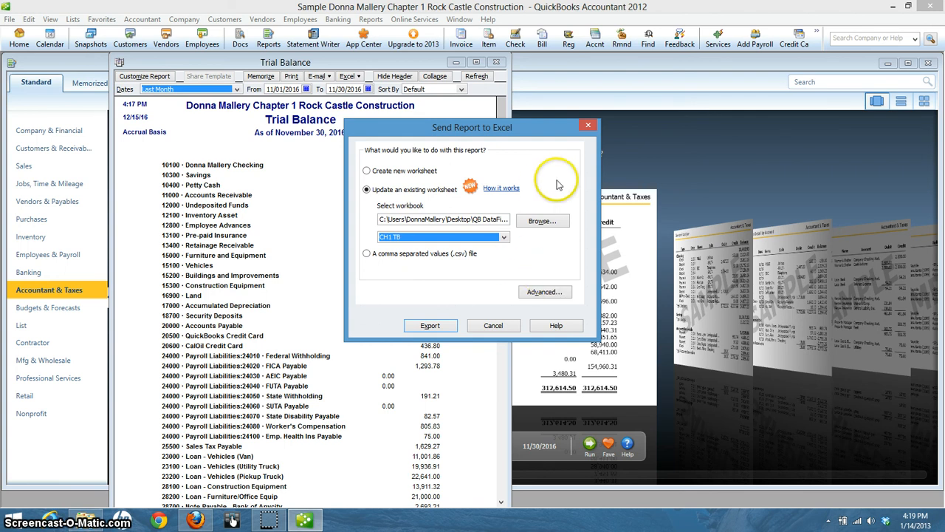
Step: Turn off the QuickBooks Export Guide worksheet in the advanced Excel options and export the Trial Balance, confirming the worksheet update
{"action": "left_click", "coordinate": [538, 292]}
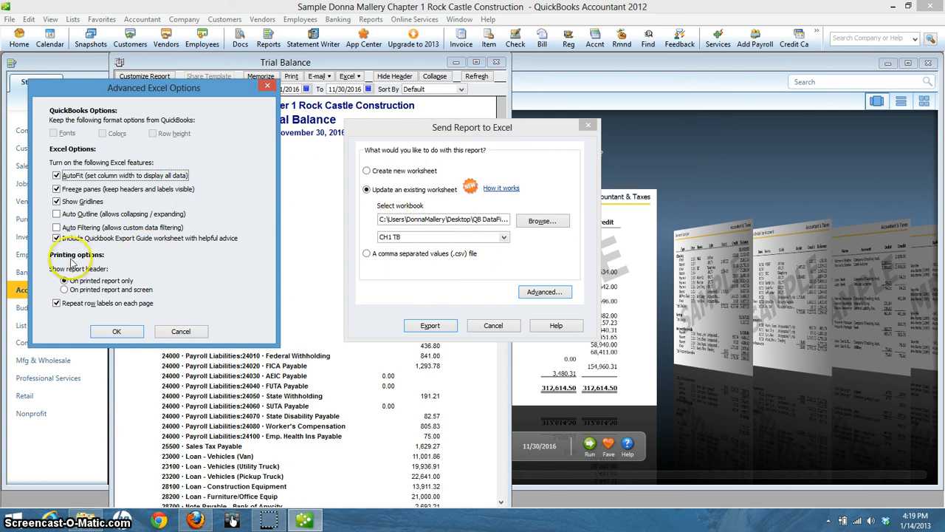
{"action": "left_click", "coordinate": [57, 240]}
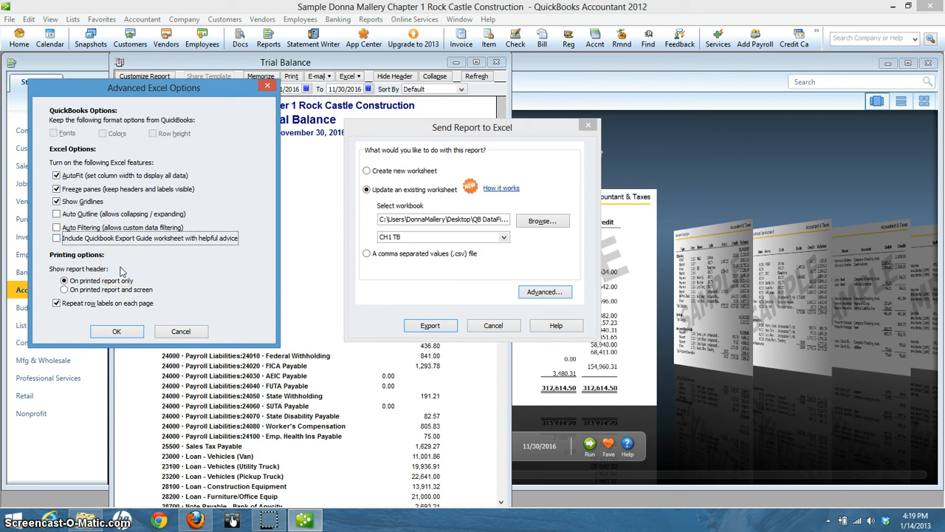
{"action": "left_click", "coordinate": [117, 331]}
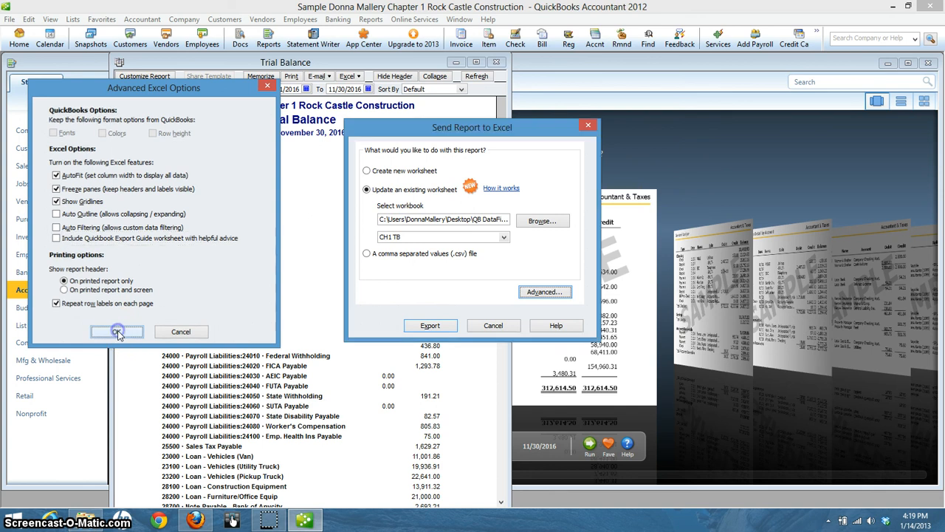
{"action": "left_click", "coordinate": [430, 325]}
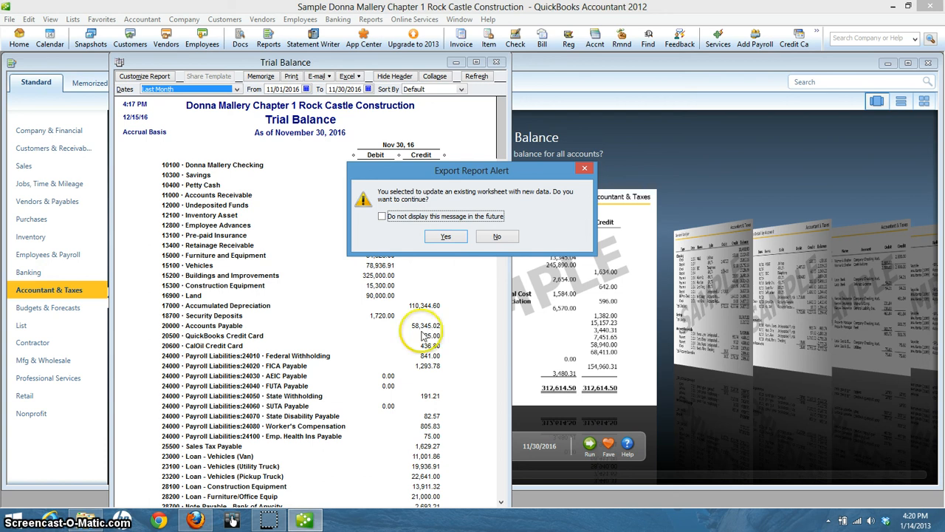
{"action": "left_click", "coordinate": [446, 236]}
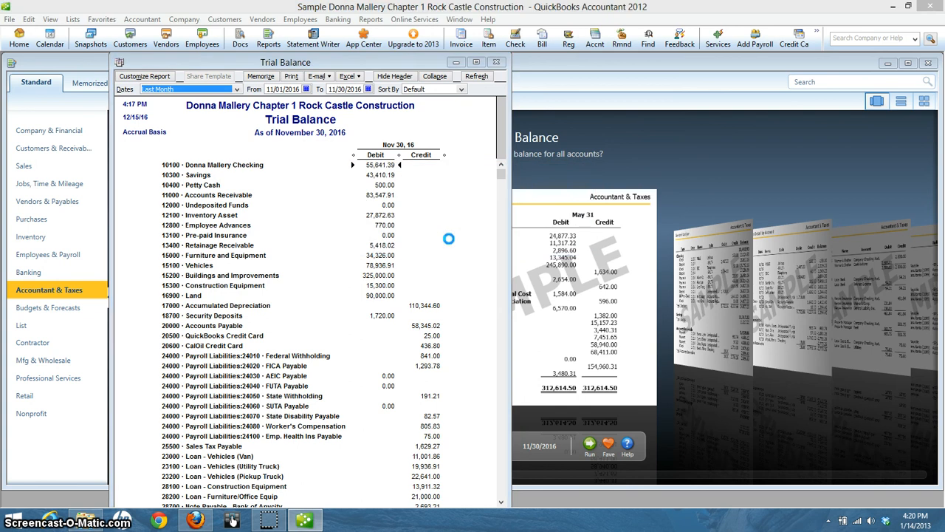